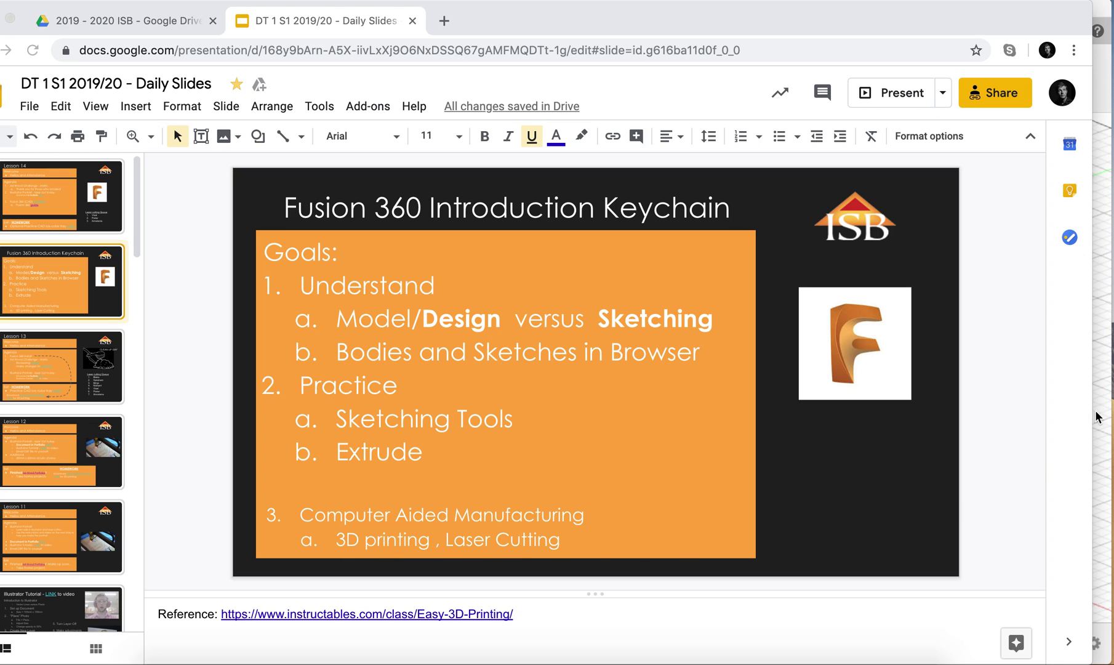
Bring Fusion 360 forward and orbit the view of the empty Untitled design.
{"action": "left_click", "coordinate": [1099, 346]}
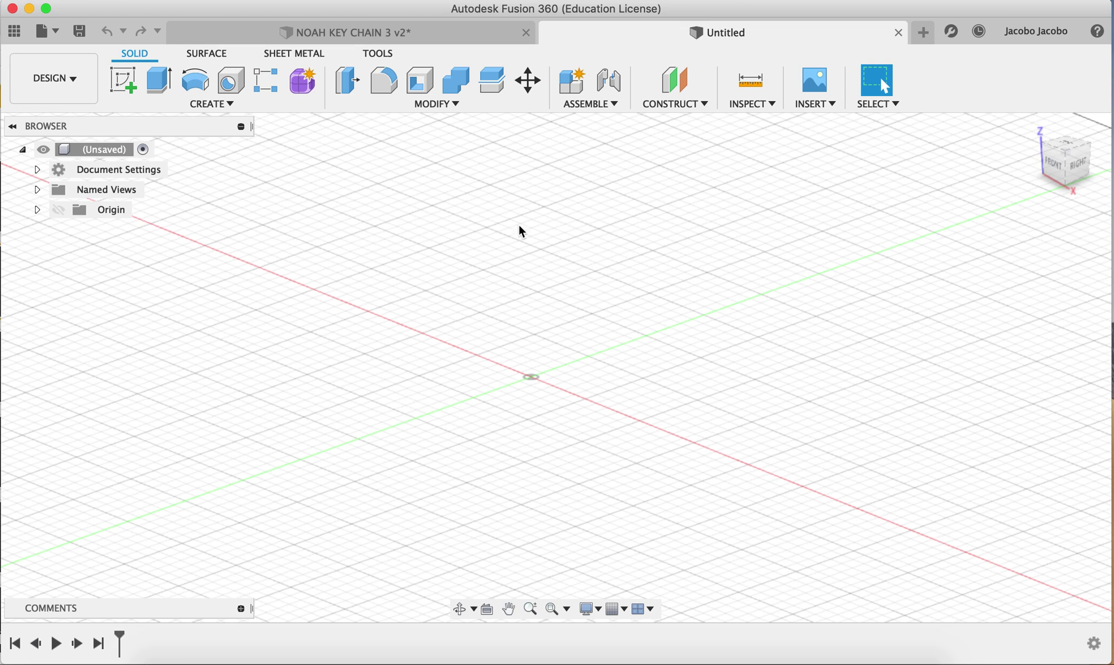
{"action": "left_click", "coordinate": [460, 609]}
{"action": "left_click_drag", "start_coordinate": [448, 354], "coordinate": [455, 371]}
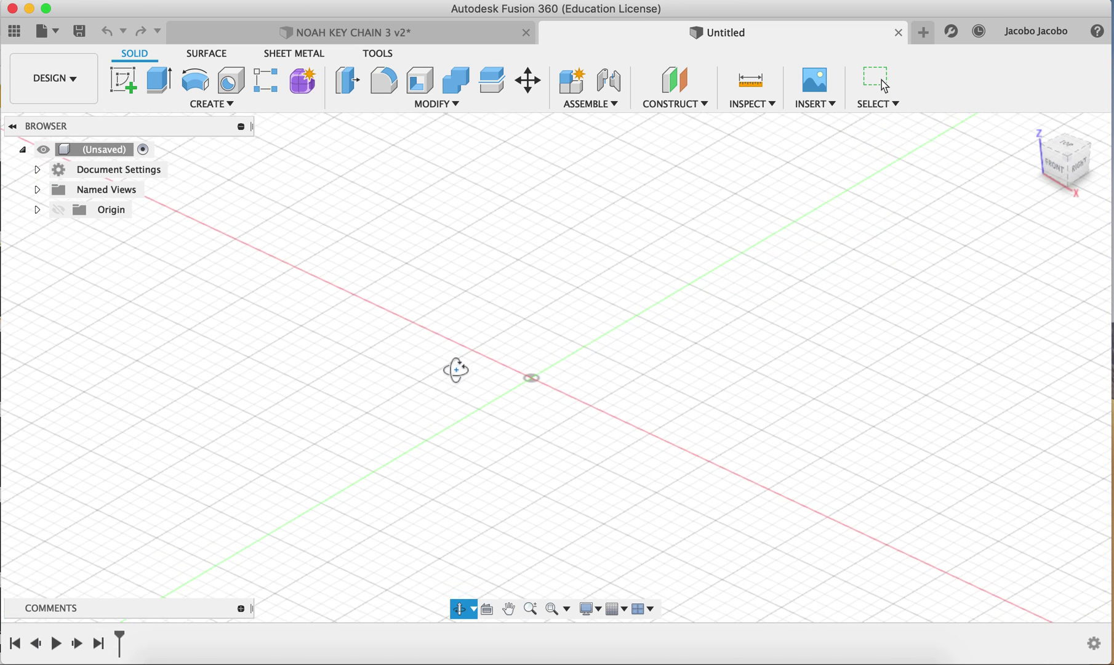
Show the NOAH KEY CHAIN 3 v2 design, hiding and reshowing its extruded letter bodies.
{"action": "left_click", "coordinate": [384, 33]}
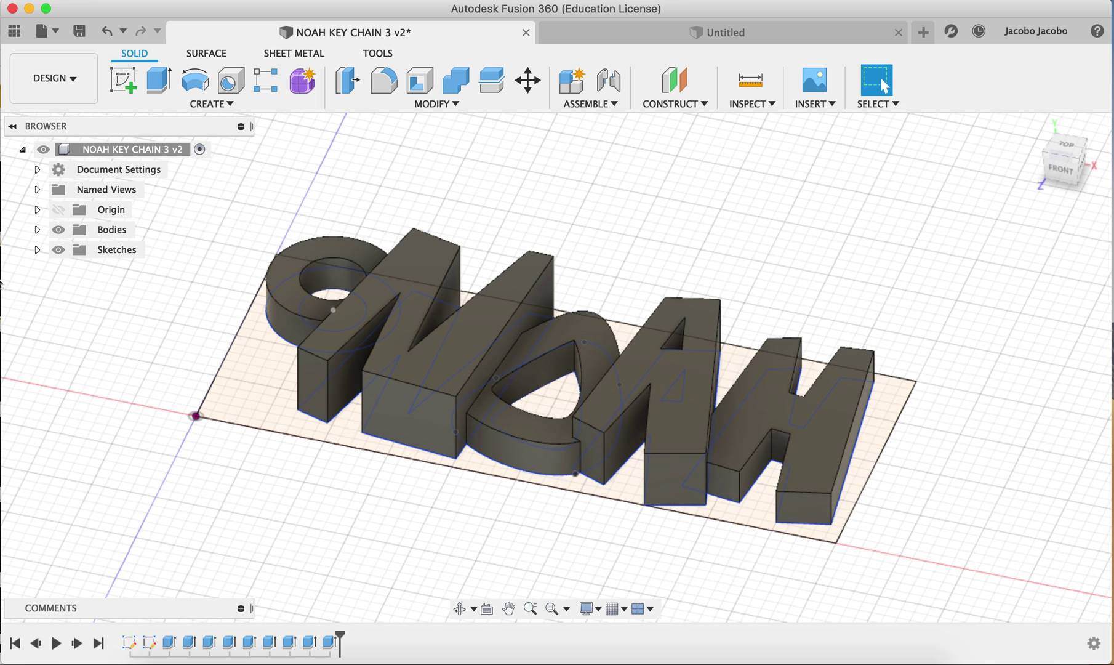
{"action": "left_click", "coordinate": [59, 230]}
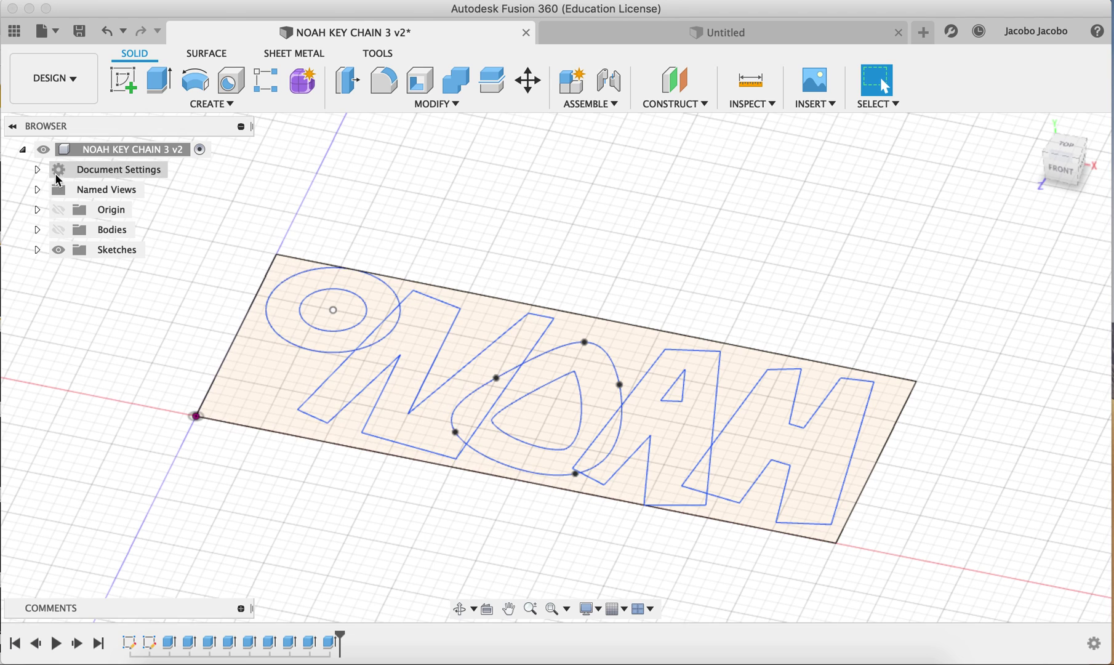
{"action": "left_click", "coordinate": [59, 232]}
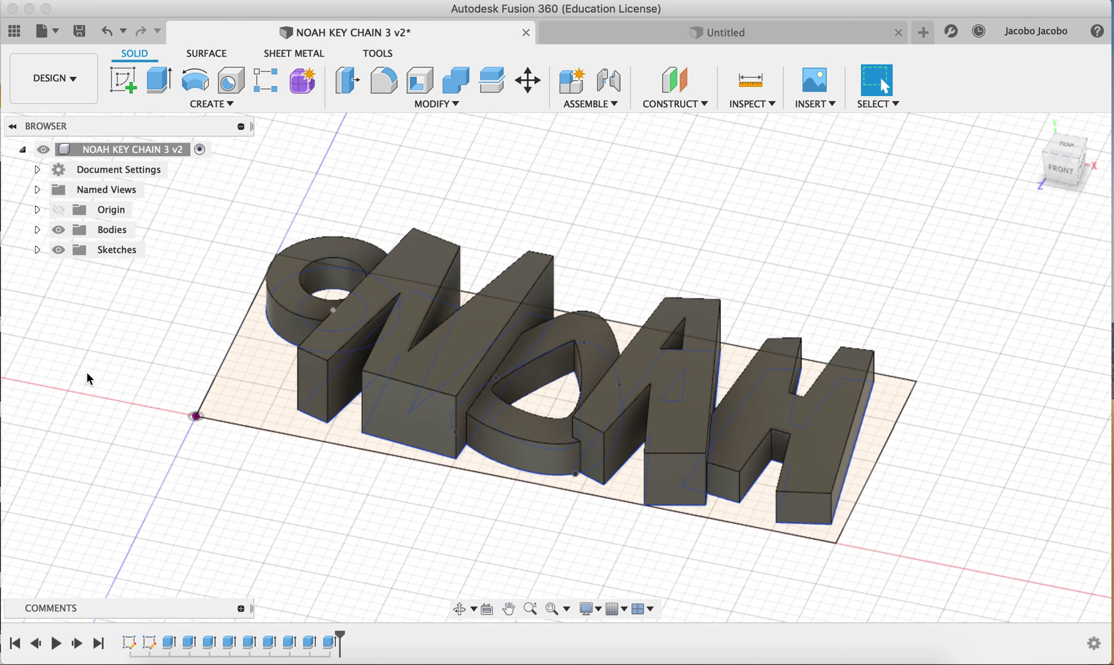
{"action": "left_click", "coordinate": [664, 41]}
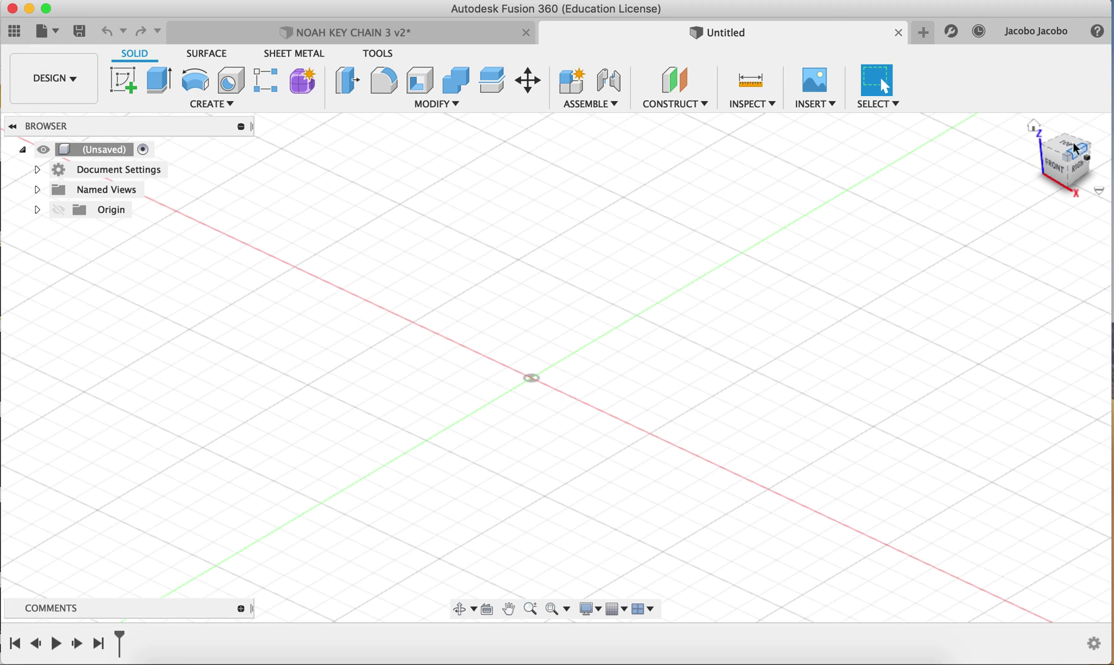
Orbit the empty workspace and check its Front, Top and Home views via the ViewCube.
{"action": "mouse_move", "coordinate": [1060, 166]}
{"action": "left_mouse_down"}
{"action": "mouse_move", "coordinate": [1051, 150]}
{"action": "mouse_move", "coordinate": [1069, 158]}
{"action": "left_mouse_up"}
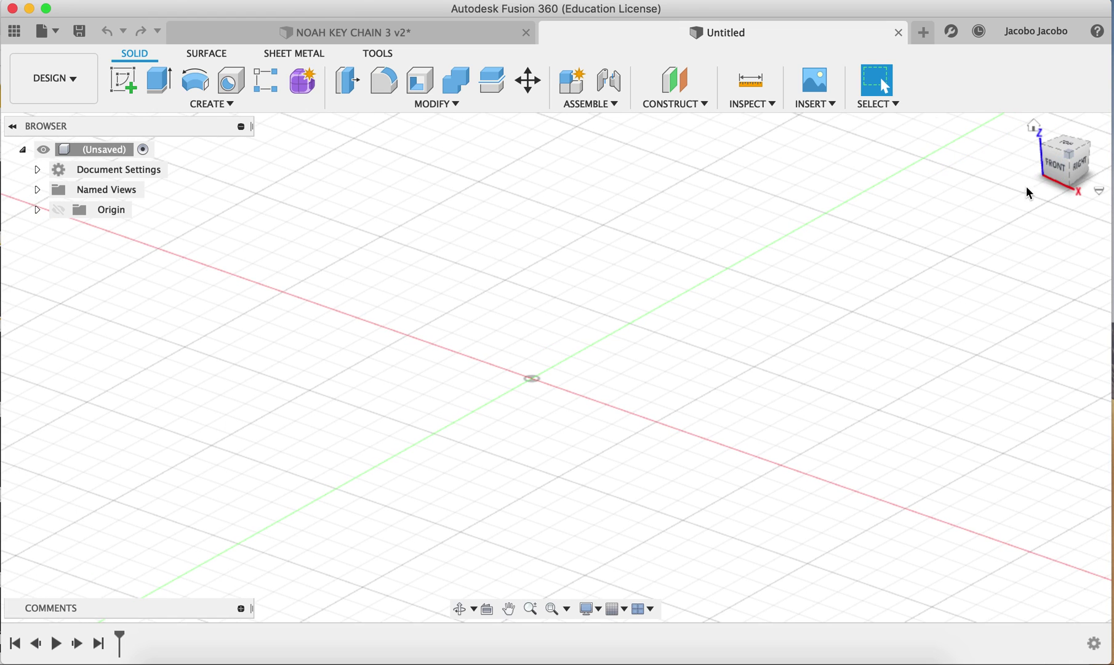
{"action": "left_click", "coordinate": [1059, 176]}
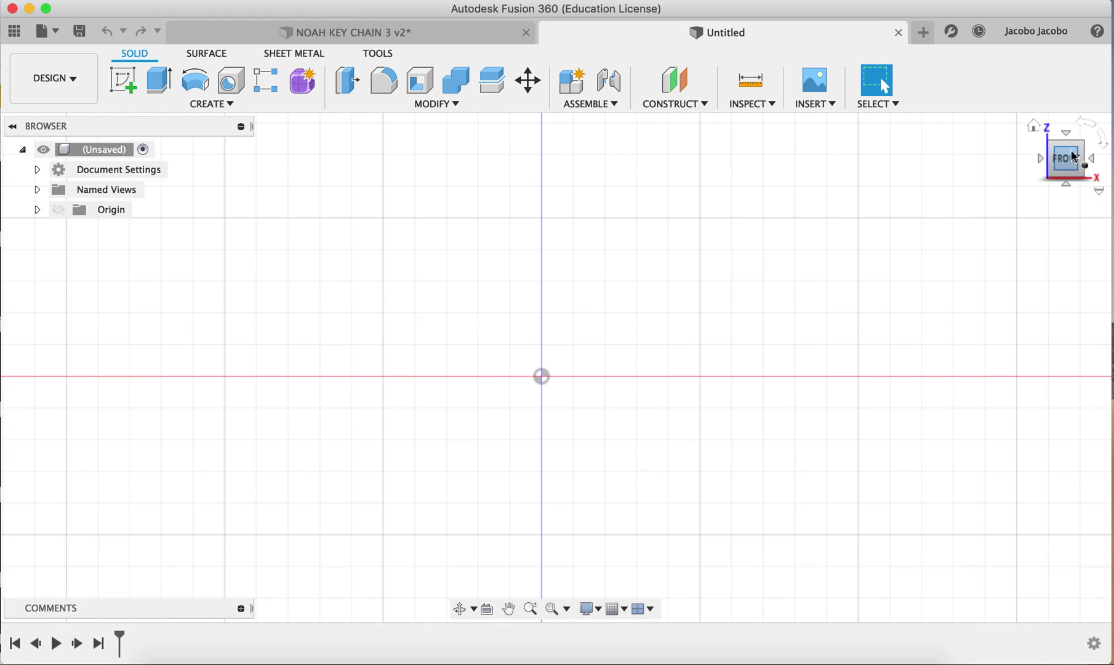
{"action": "left_click", "coordinate": [1069, 134]}
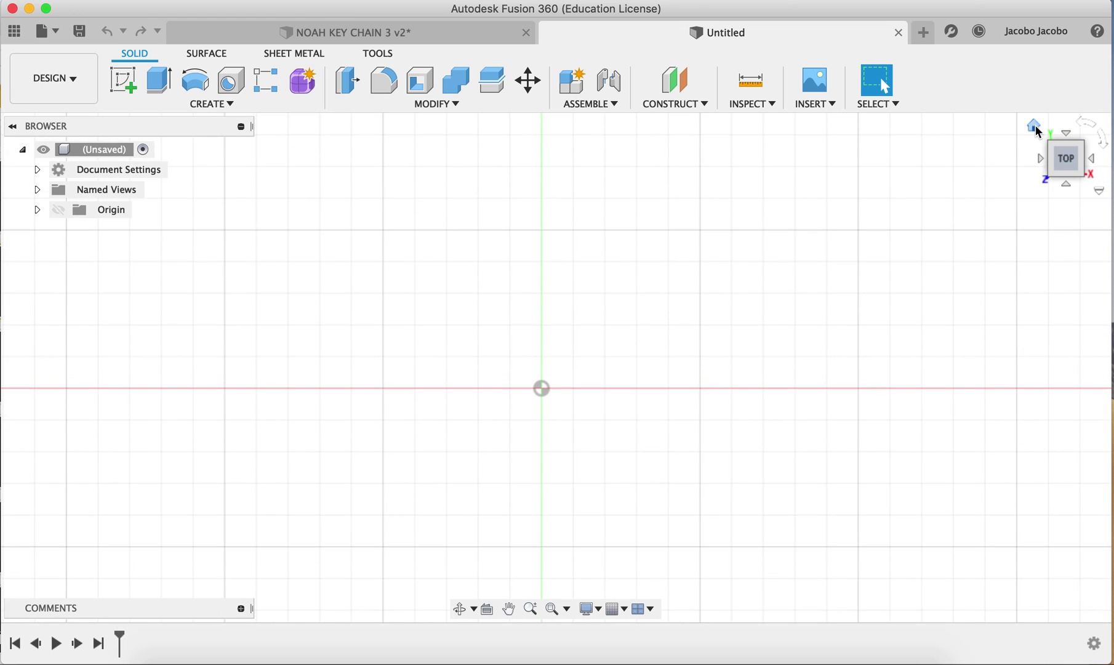
{"action": "left_click", "coordinate": [1037, 128]}
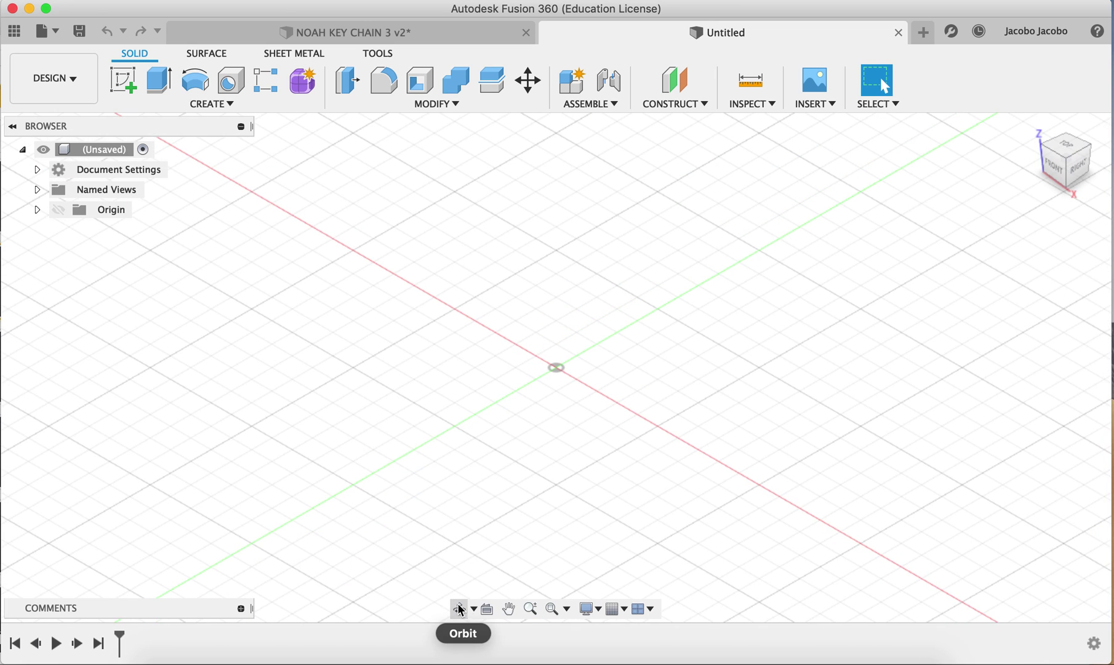
Pan and orbit the workspace to a low-angle front view, then return to Select mode.
{"action": "left_click", "coordinate": [508, 609]}
{"action": "left_click_drag", "start_coordinate": [590, 497], "coordinate": [537, 509]}
{"action": "left_click", "coordinate": [461, 608]}
{"action": "left_click_drag", "start_coordinate": [512, 398], "coordinate": [515, 462]}
{"action": "left_click", "coordinate": [508, 607]}
{"action": "left_click_drag", "start_coordinate": [614, 378], "coordinate": [709, 426]}
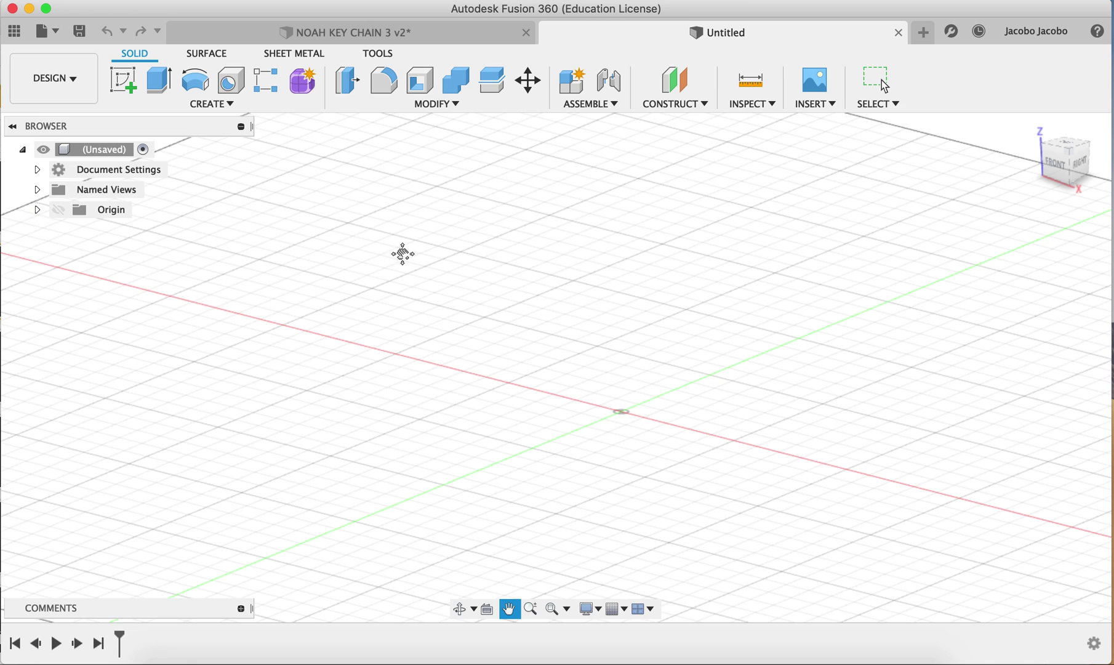
{"action": "left_click", "coordinate": [879, 82]}
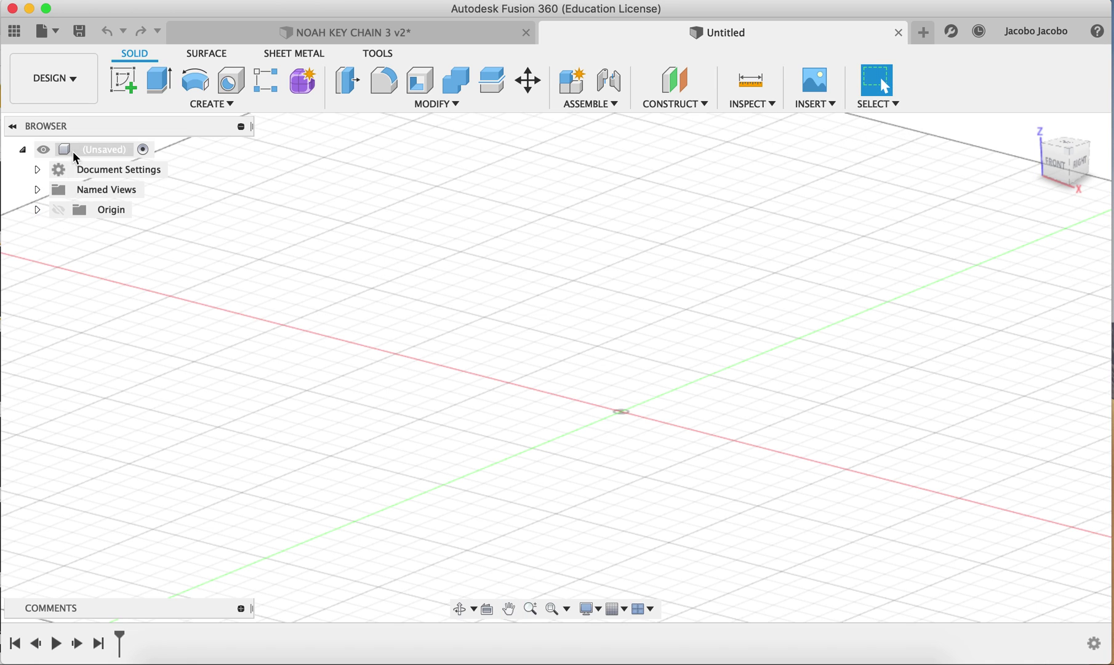
{"action": "left_click", "coordinate": [337, 35]}
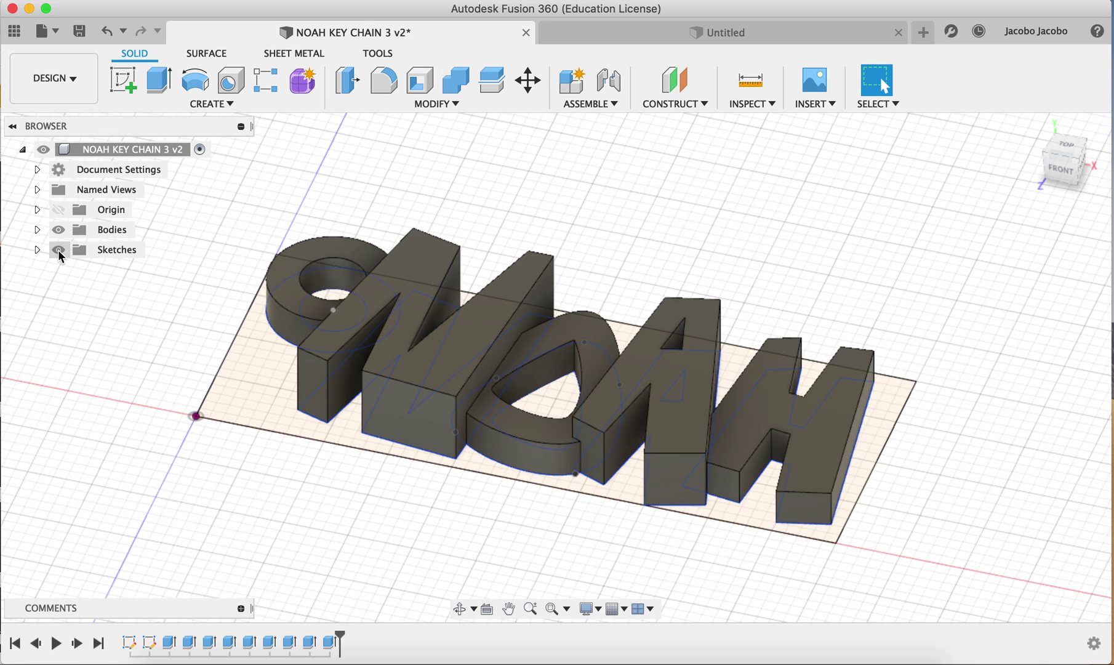
Hide and reshow the NOAH model's Sketches and Bodies folders.
{"action": "left_click", "coordinate": [59, 250]}
{"action": "left_click", "coordinate": [59, 250]}
{"action": "left_click", "coordinate": [58, 229]}
{"action": "left_click", "coordinate": [58, 229]}
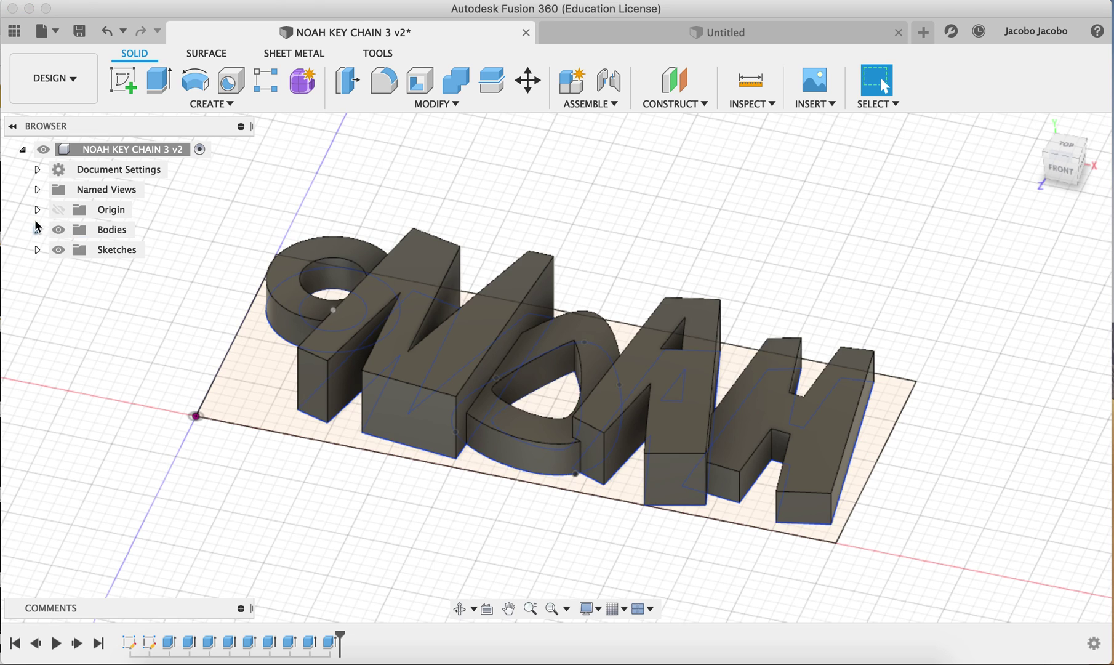
Expand Bodies, hide and reshow the chain ring, N and O bodies, then collapse the list.
{"action": "left_click", "coordinate": [37, 229]}
{"action": "left_click", "coordinate": [73, 249]}
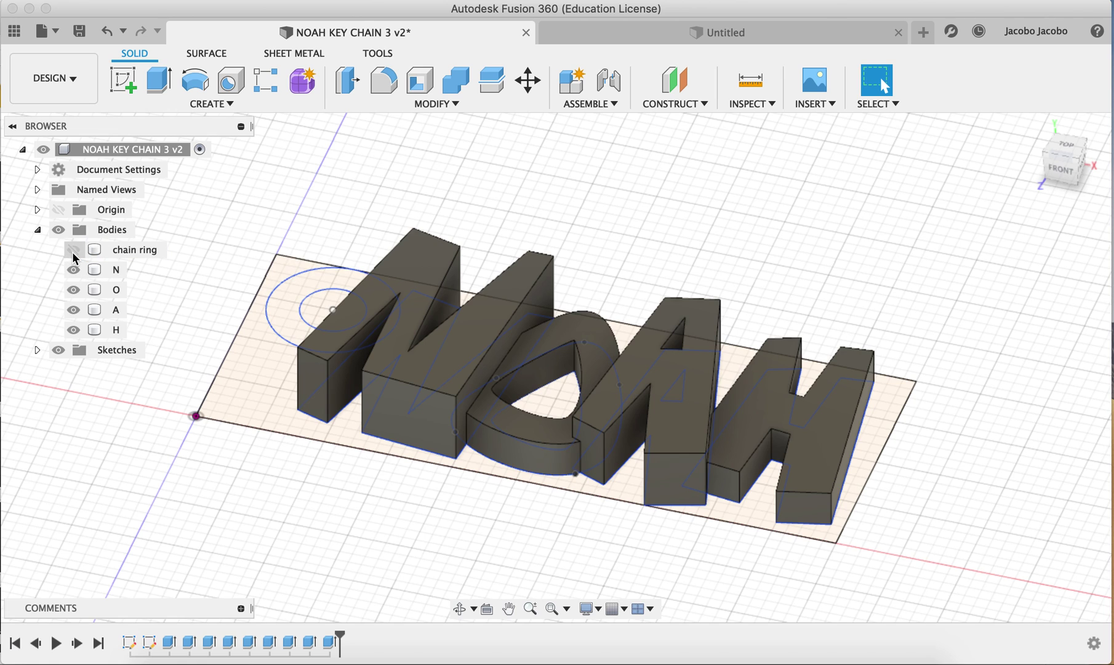
{"action": "left_click", "coordinate": [74, 249]}
{"action": "left_click", "coordinate": [73, 269]}
{"action": "left_click", "coordinate": [73, 289]}
{"action": "left_click", "coordinate": [73, 289]}
{"action": "left_click", "coordinate": [74, 269]}
{"action": "left_click", "coordinate": [37, 229]}
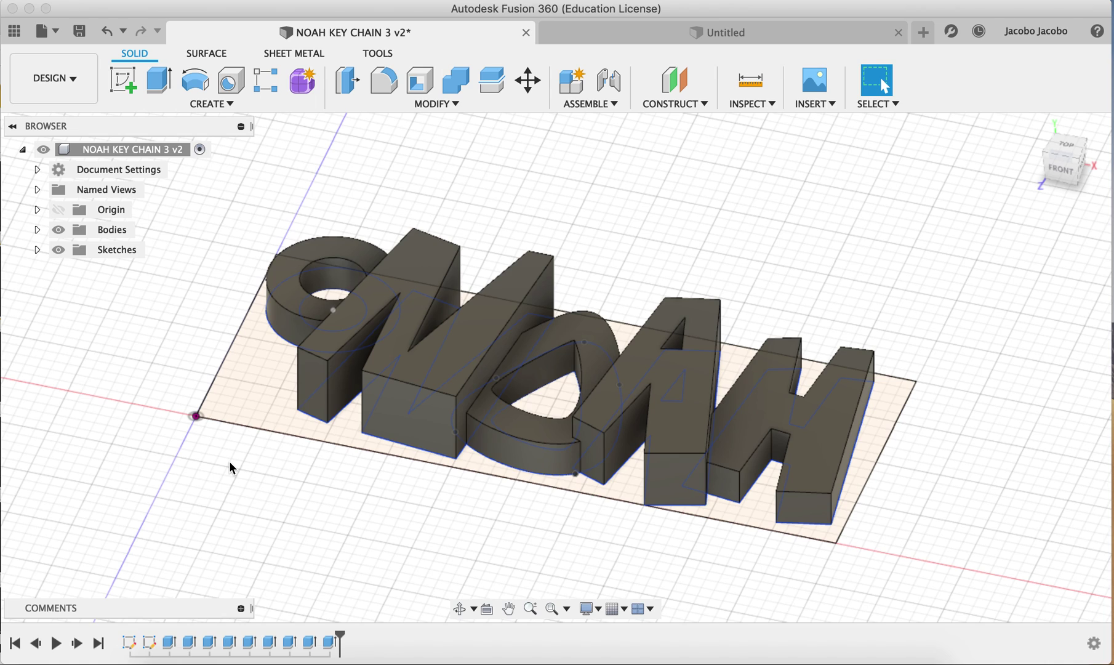
{"action": "left_click", "coordinate": [37, 229]}
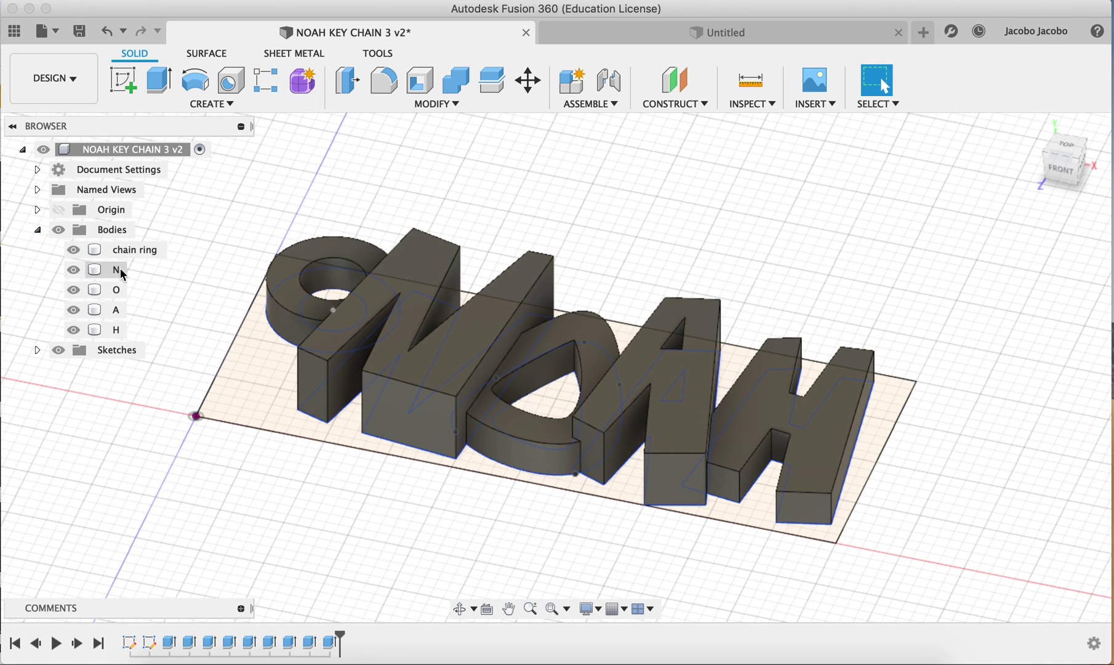
{"action": "left_click", "coordinate": [37, 230]}
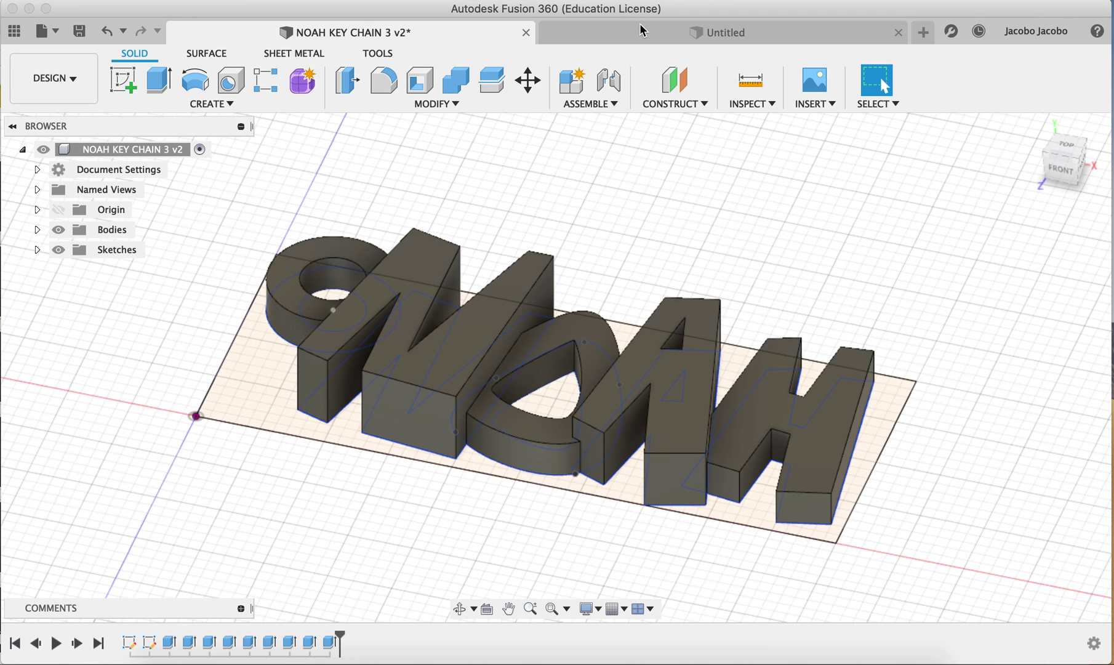
{"action": "left_click", "coordinate": [640, 42]}
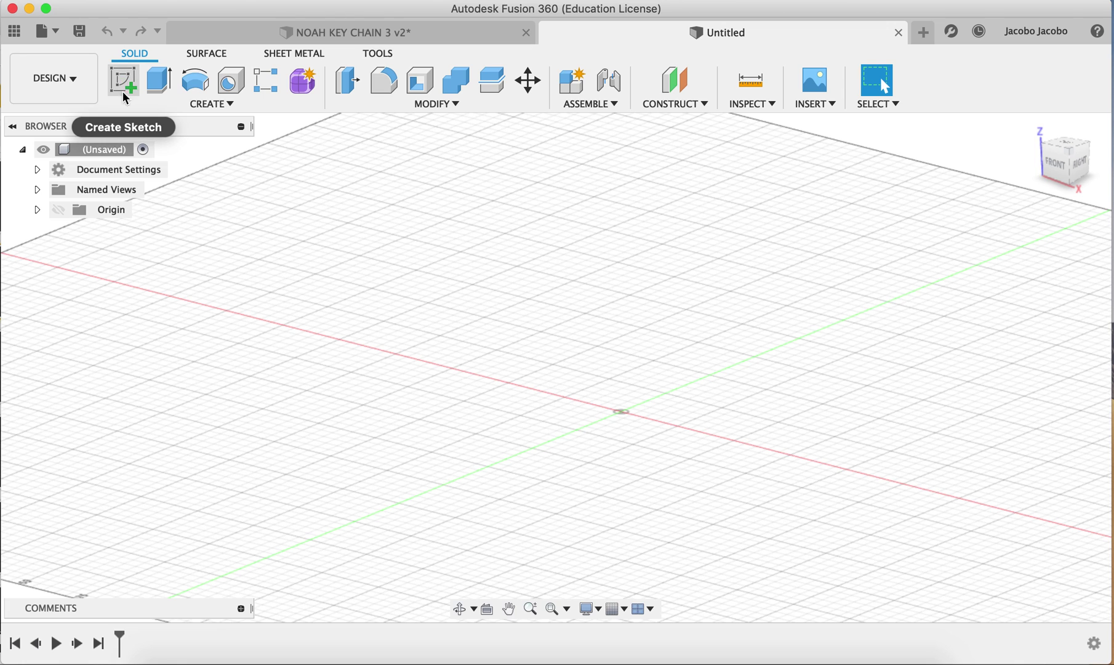
Create a new sketch on the horizontal XY origin plane of the Untitled design.
{"action": "left_click", "coordinate": [458, 606]}
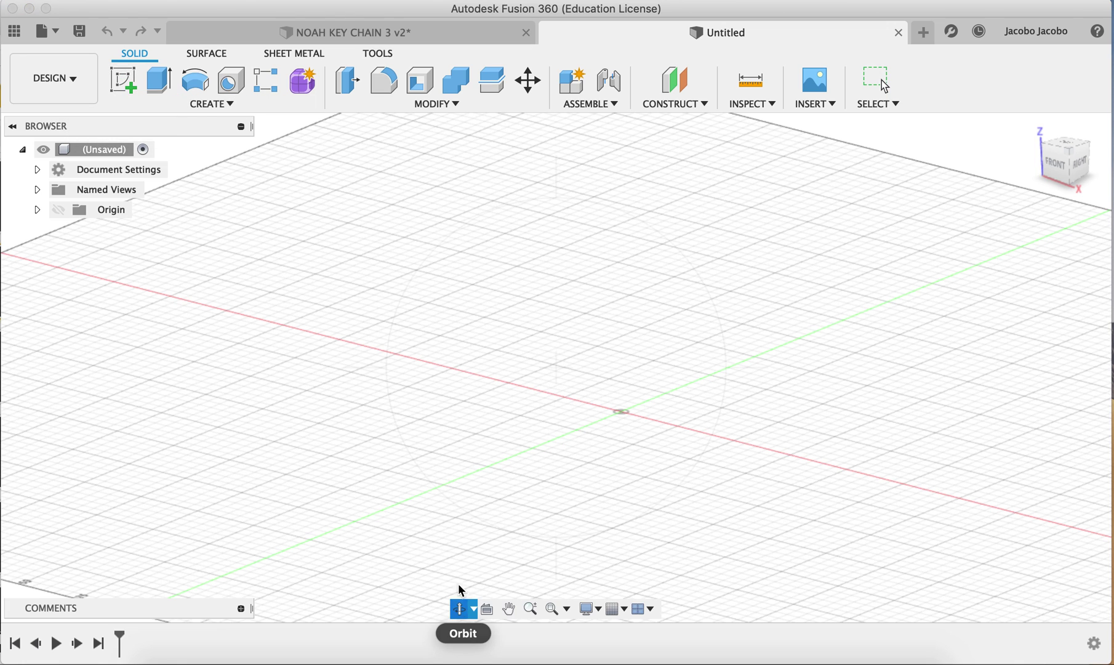
{"action": "left_click_drag", "start_coordinate": [498, 400], "coordinate": [210, 140]}
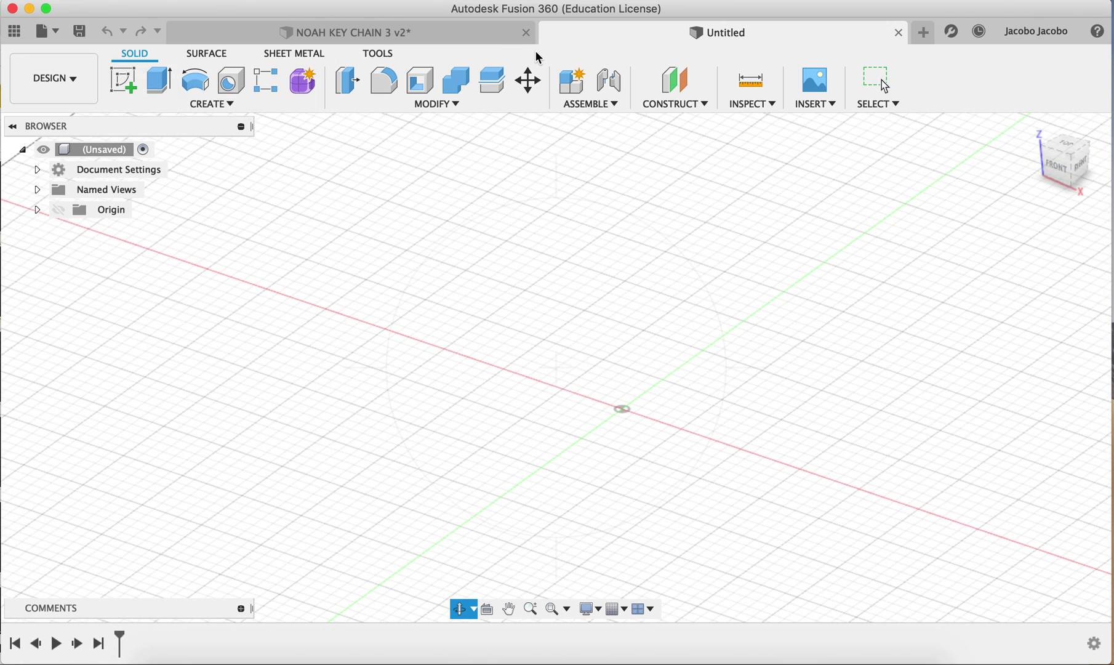
{"action": "left_click", "coordinate": [878, 80]}
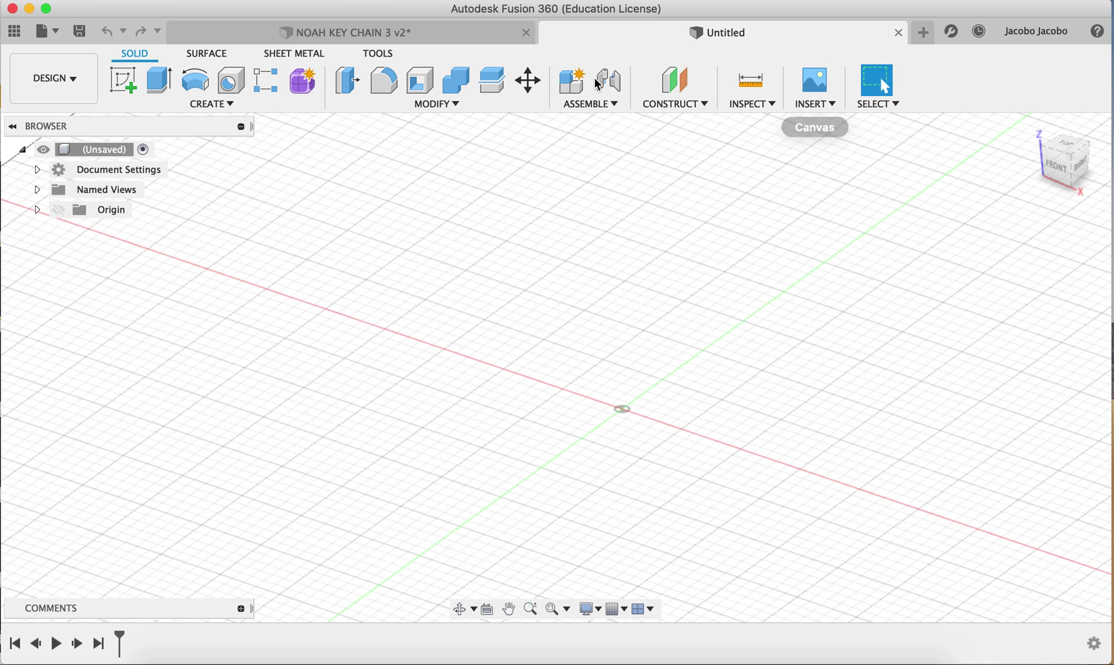
{"action": "left_click", "coordinate": [121, 85]}
{"action": "left_click", "coordinate": [123, 85]}
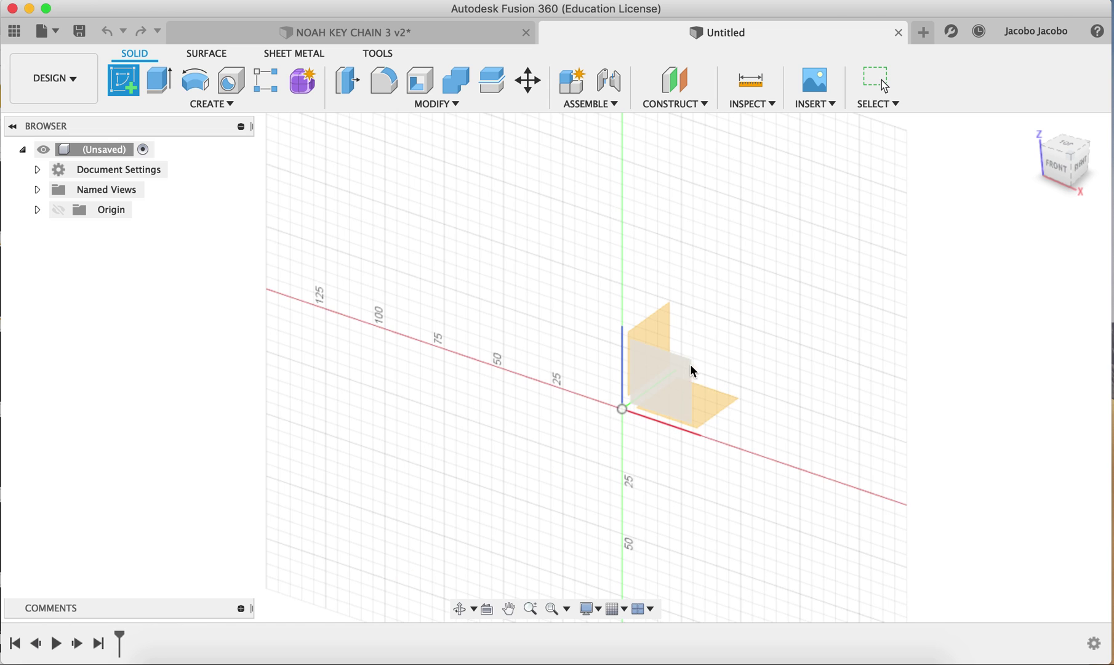
{"action": "left_click", "coordinate": [711, 407]}
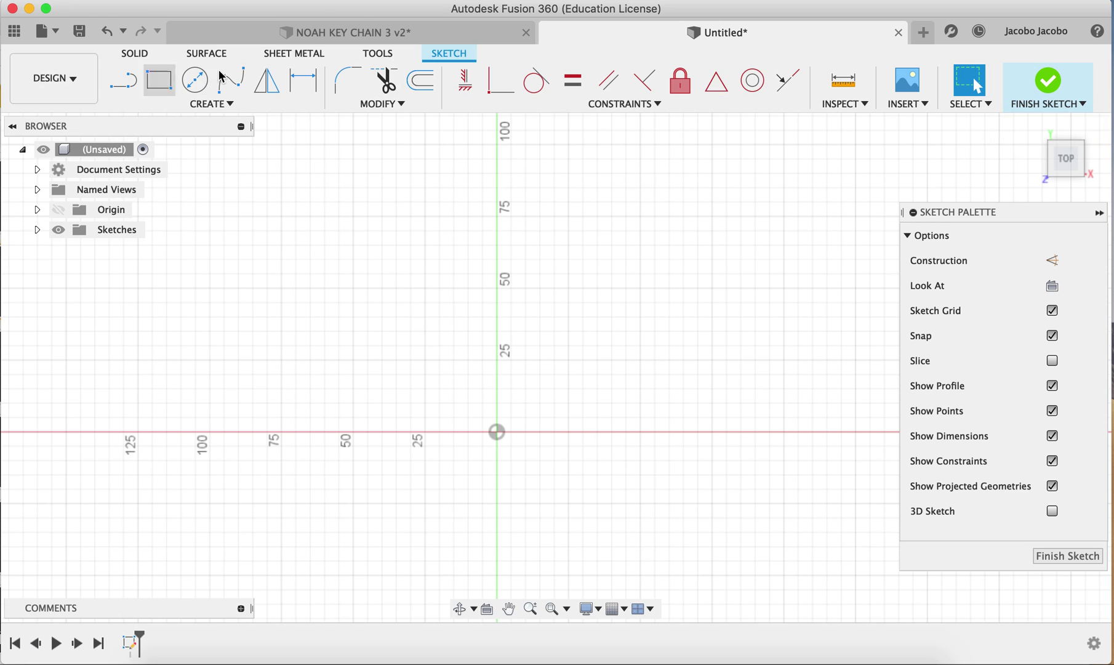
{"action": "scroll", "coordinate": [519, 389], "scroll_direction": "right", "scroll_amount": 5}
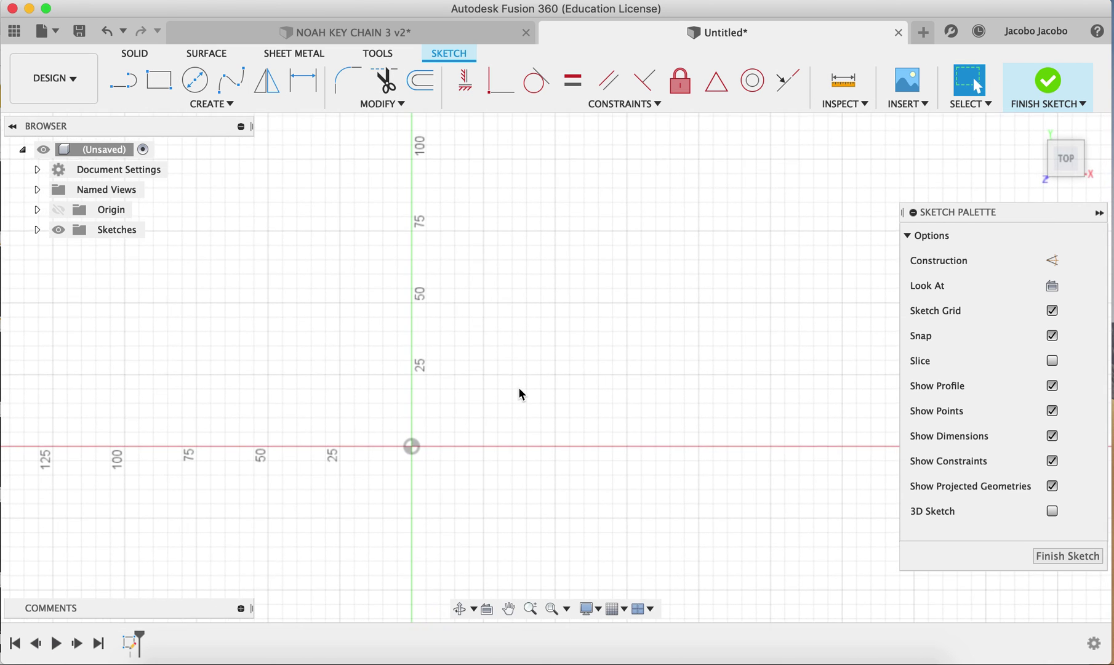
{"action": "key", "text": "super+Tab"}
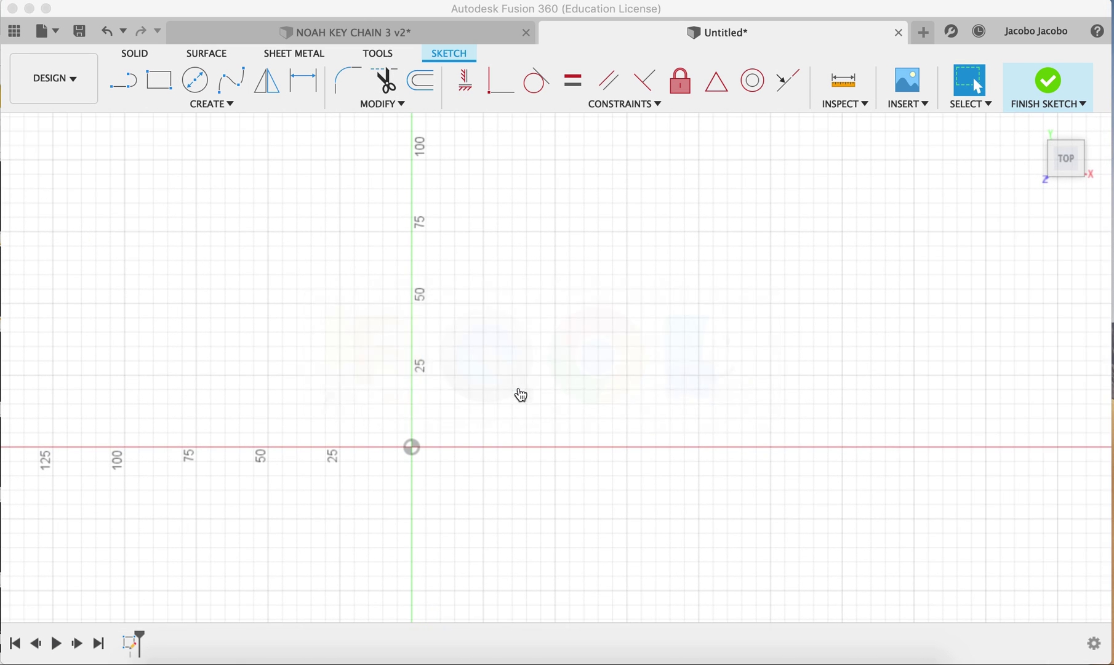
{"action": "key", "text": "super+Tab"}
{"action": "key", "text": "super+Tab"}
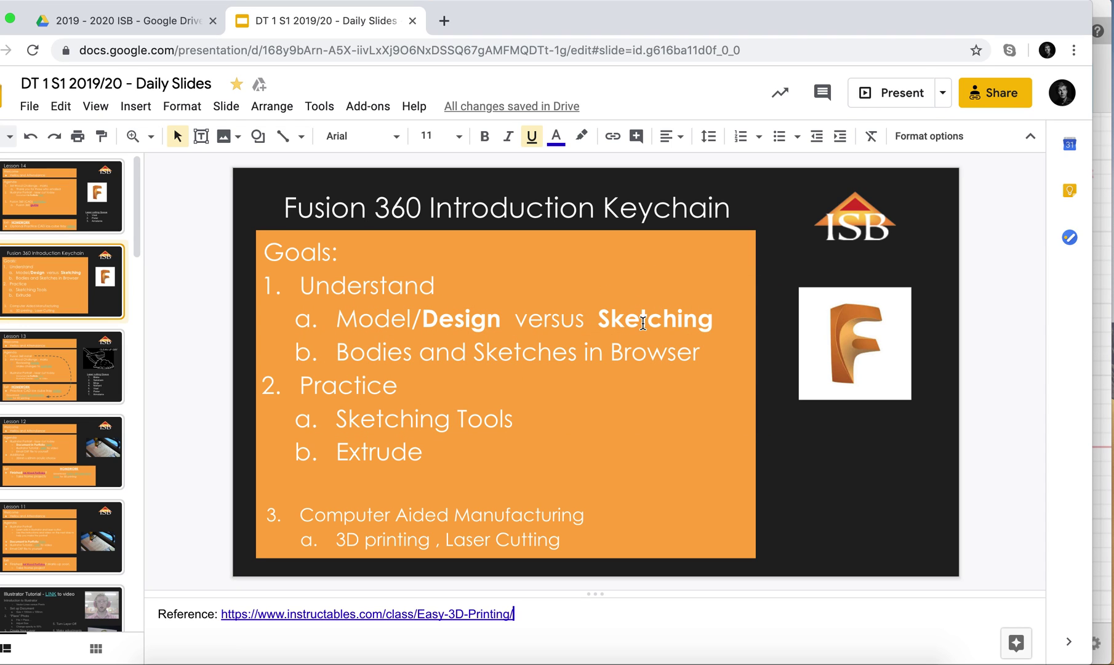
{"action": "key", "text": "super+Tab"}
{"action": "key", "text": "super+Tab"}
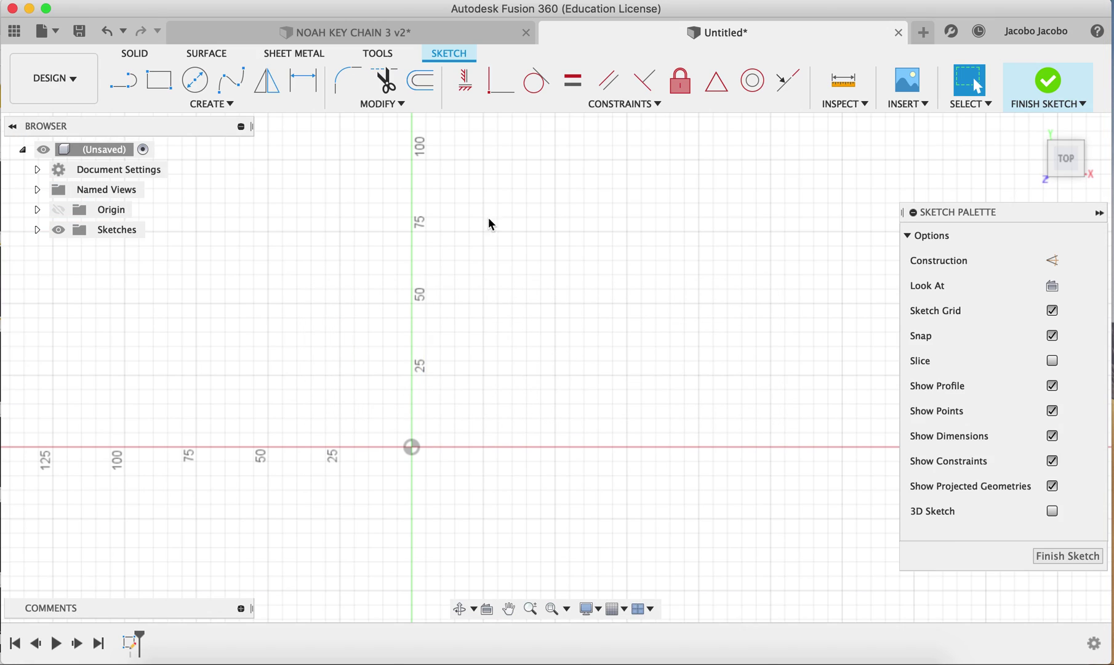
{"action": "scroll", "coordinate": [478, 352], "scroll_direction": "right", "scroll_amount": 5}
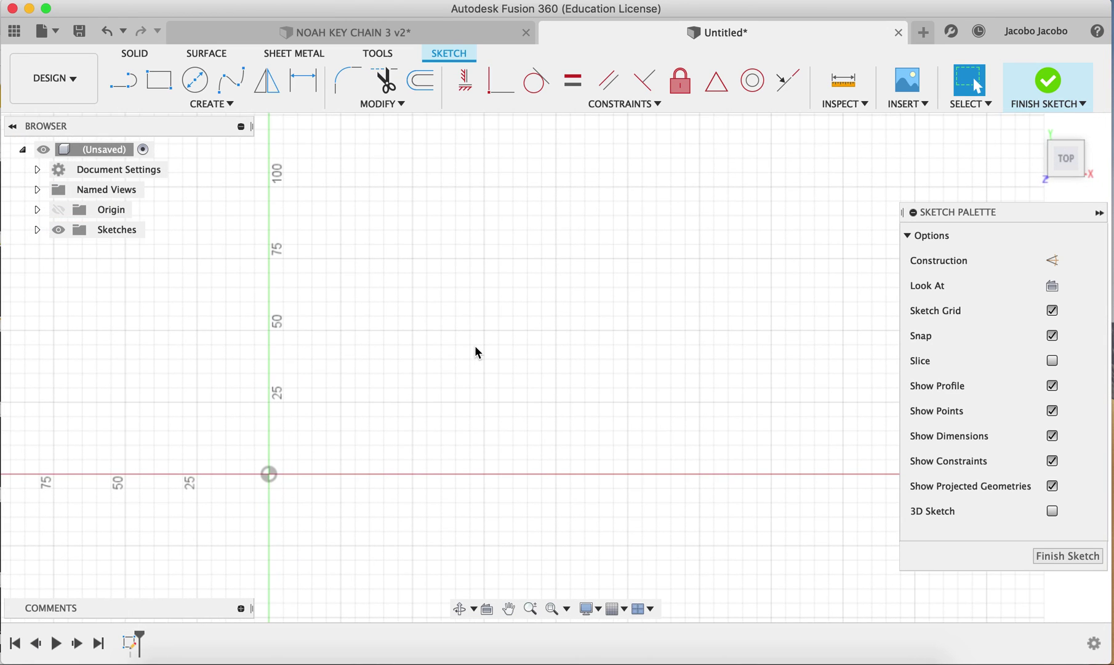
Start a two-point rectangle at the sketch origin, trying sizes 65 and 145.
{"action": "left_click", "coordinate": [159, 81]}
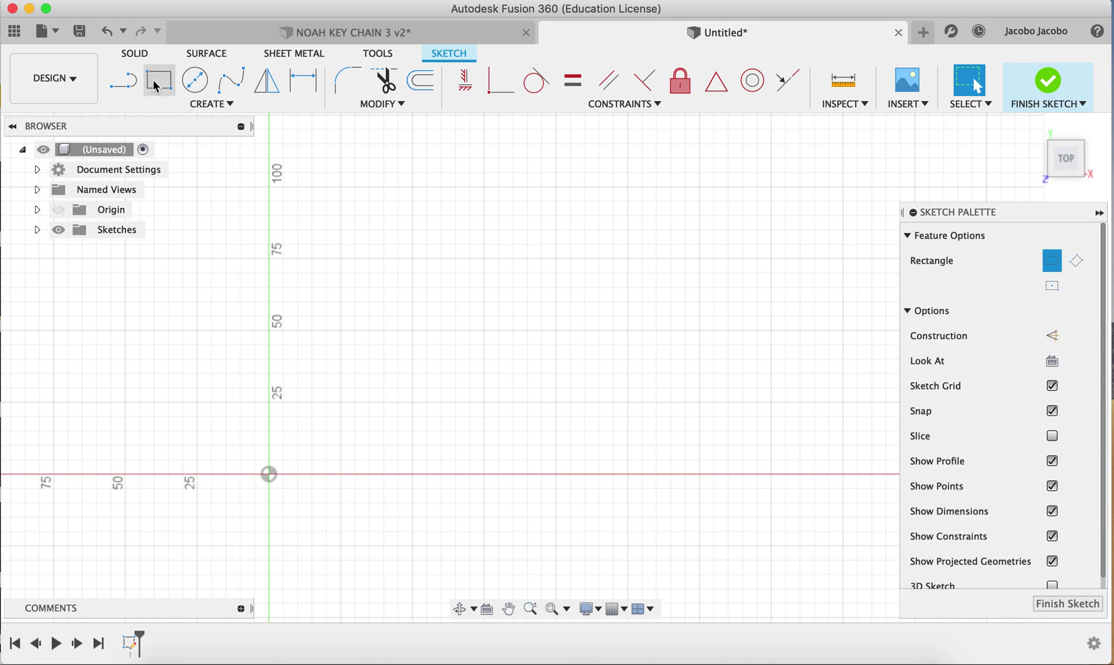
{"action": "left_click", "coordinate": [269, 474]}
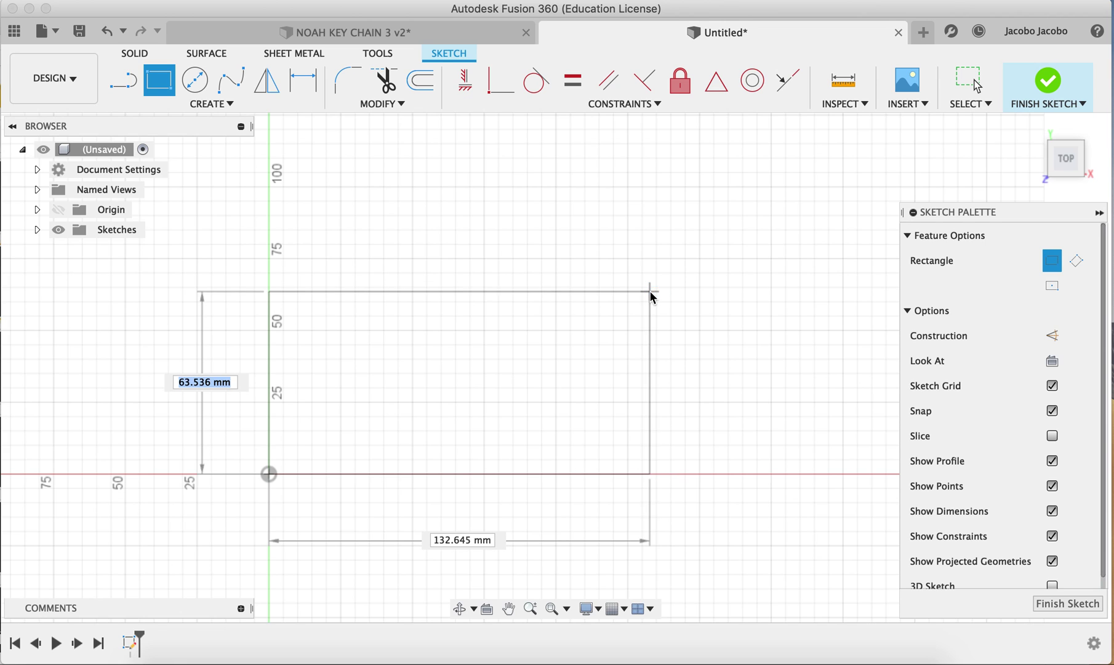
{"action": "type", "text": "65"}
{"action": "key", "text": "Tab"}
{"action": "type", "text": "145"}
{"action": "key", "text": "Tab"}
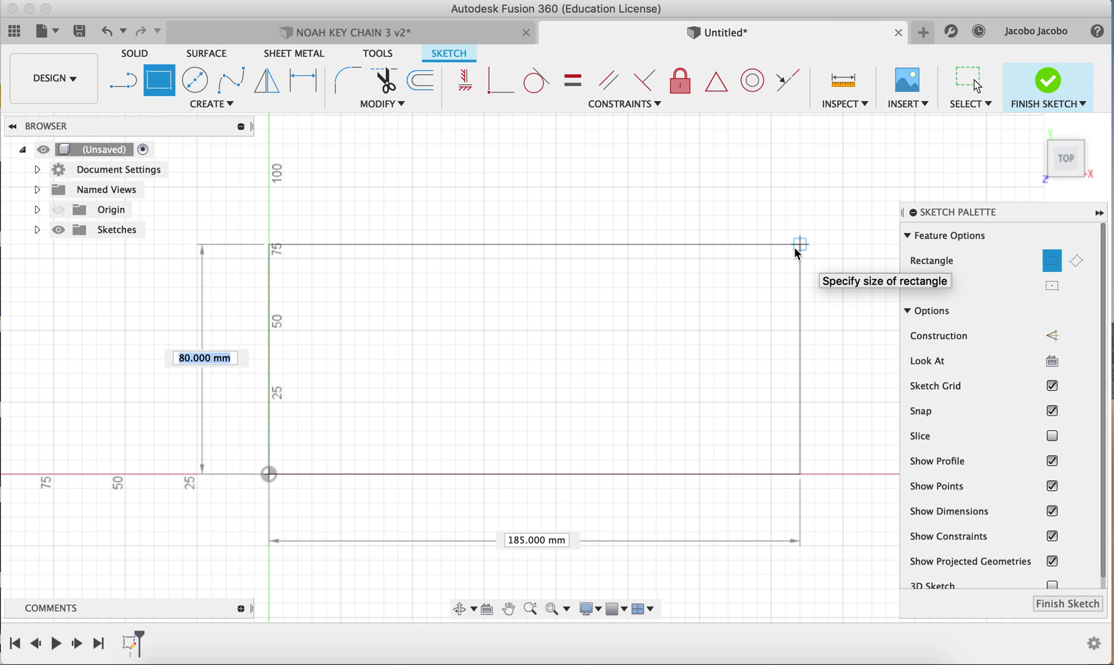
Enter 20 mm height and 50 mm width and place the rectangle.
{"action": "type", "text": "20"}
{"action": "key", "text": "Tab"}
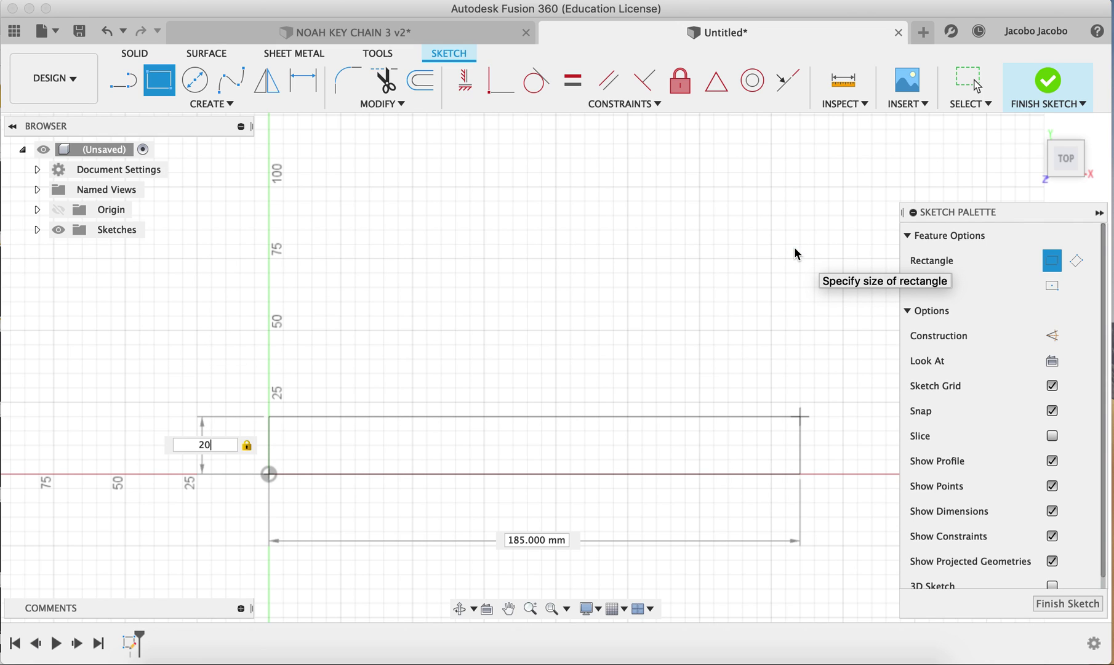
{"action": "key", "text": "Tab"}
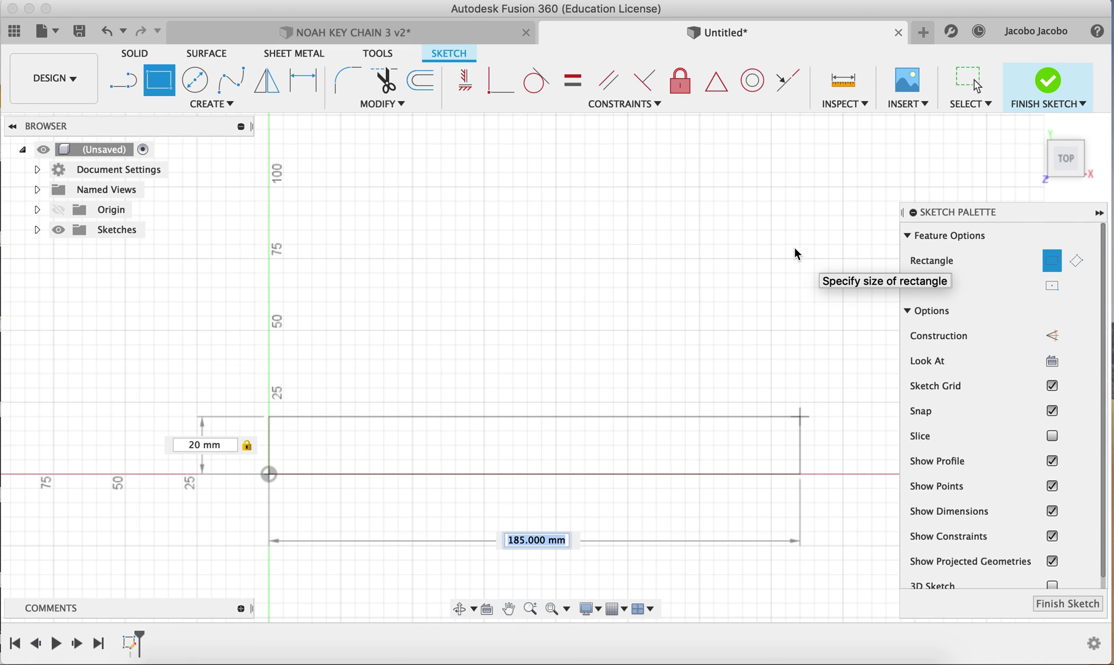
{"action": "type", "text": "50"}
{"action": "key", "text": "Tab"}
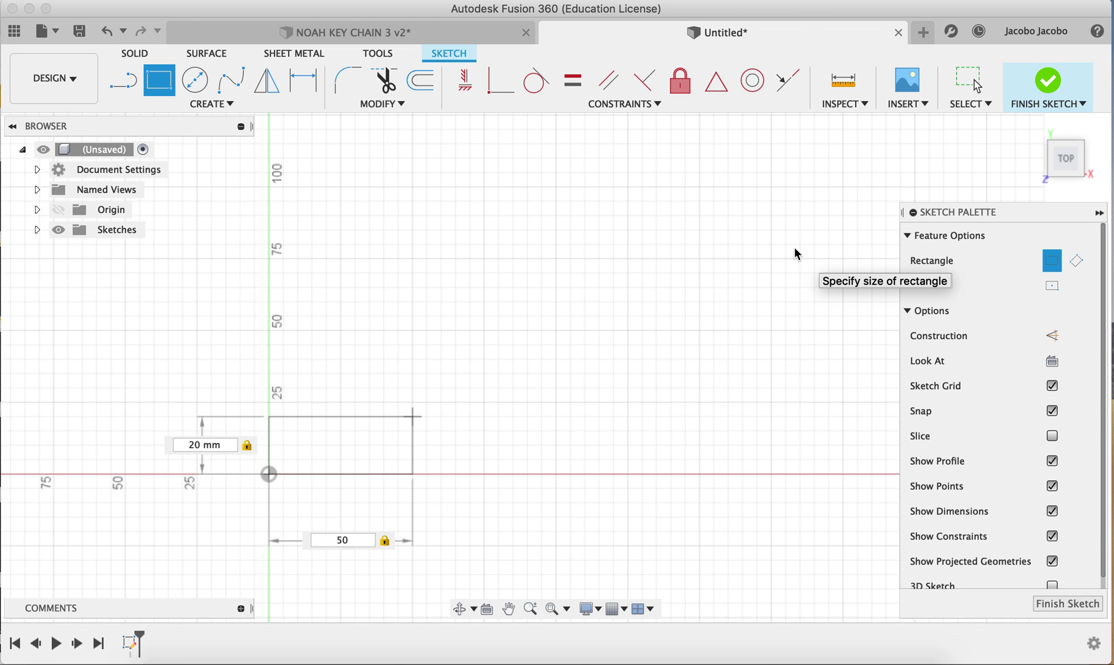
{"action": "key", "text": "Return"}
{"action": "key", "text": "Escape"}
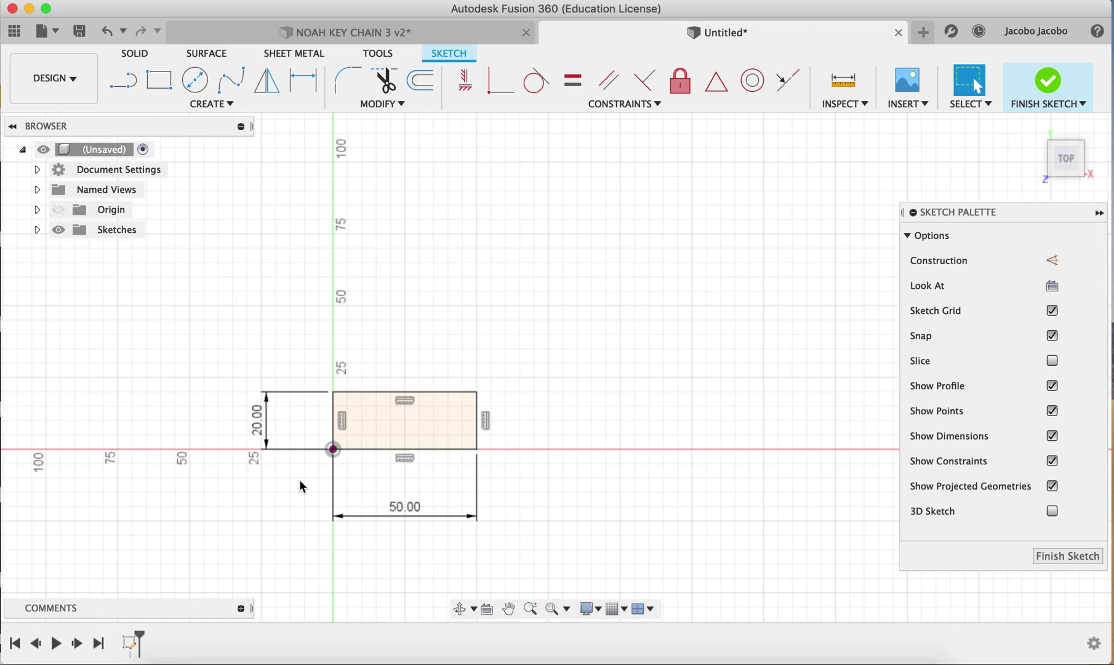
{"action": "scroll", "coordinate": [302, 486], "scroll_direction": "left", "scroll_amount": 3}
{"action": "scroll", "coordinate": [296, 472], "scroll_direction": "up", "scroll_amount": 3}
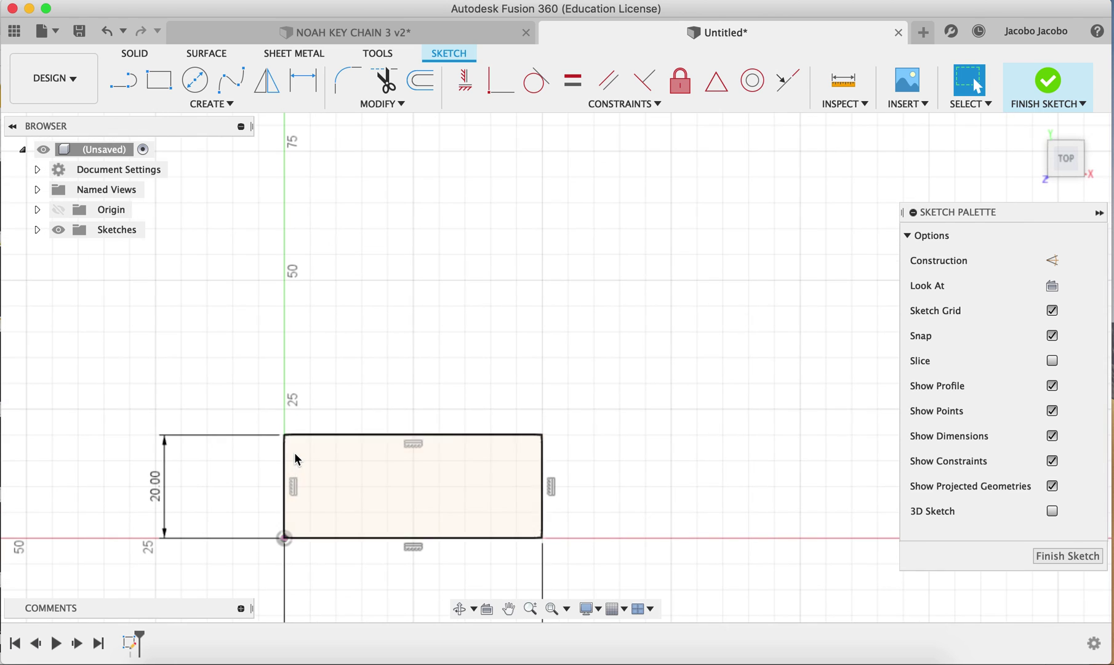
{"action": "scroll", "coordinate": [295, 459], "scroll_direction": "up", "scroll_amount": 4}
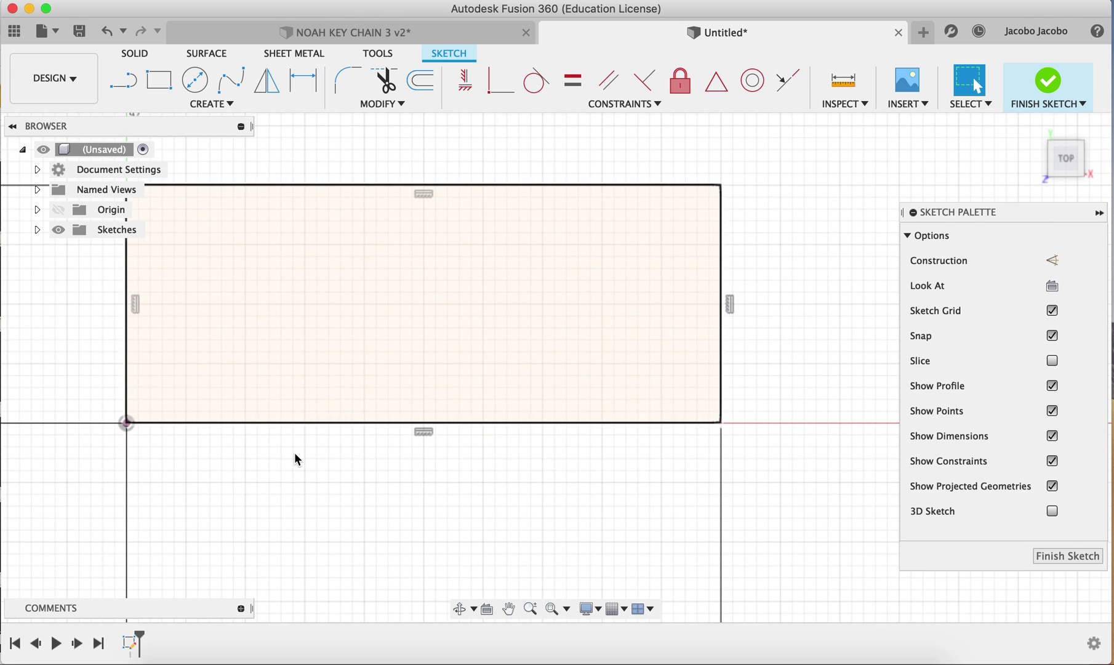
{"action": "scroll", "coordinate": [315, 459], "scroll_direction": "down", "scroll_amount": 4}
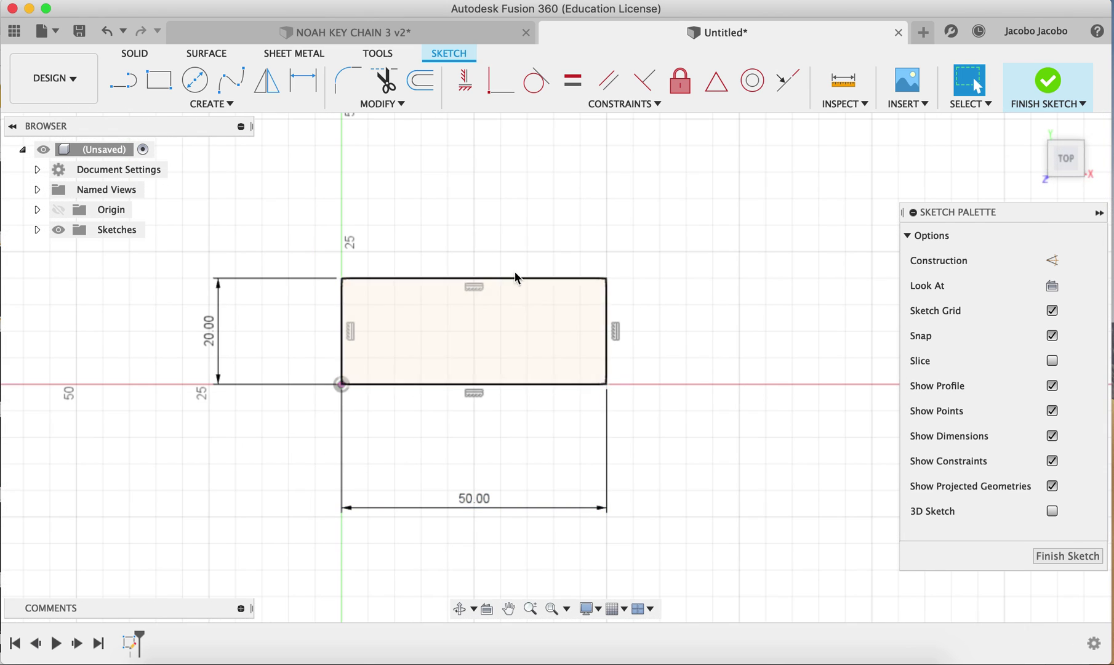
Drag the width and height dimensions closer to the rectangle.
{"action": "left_click", "coordinate": [476, 503]}
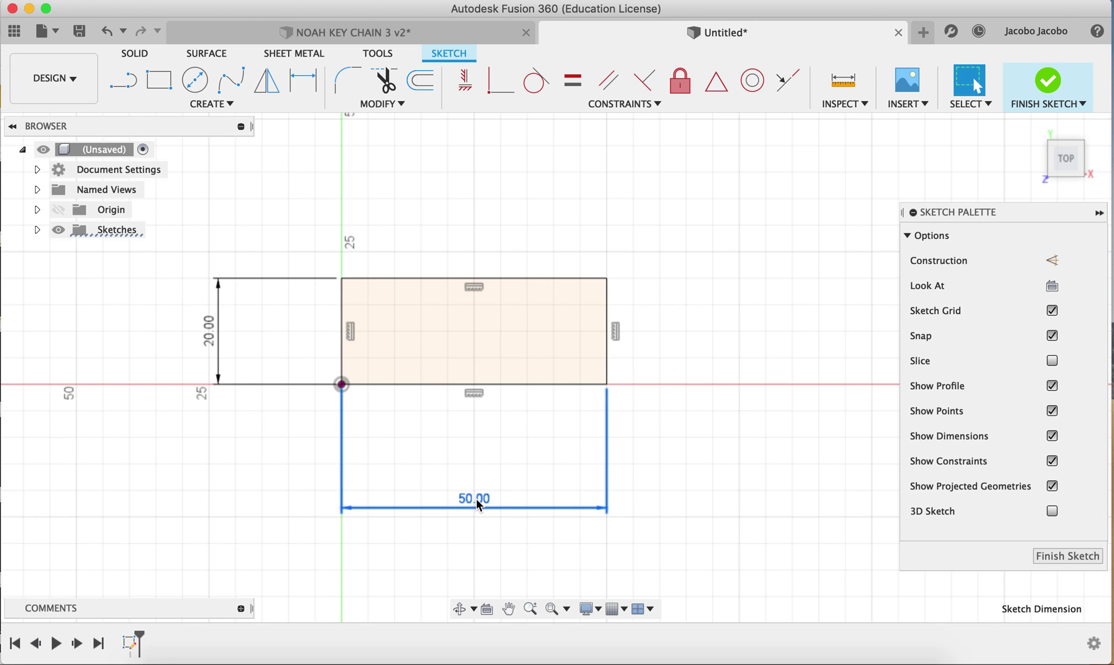
{"action": "left_click_drag", "start_coordinate": [479, 505], "coordinate": [479, 450]}
{"action": "left_click_drag", "start_coordinate": [209, 326], "coordinate": [279, 341]}
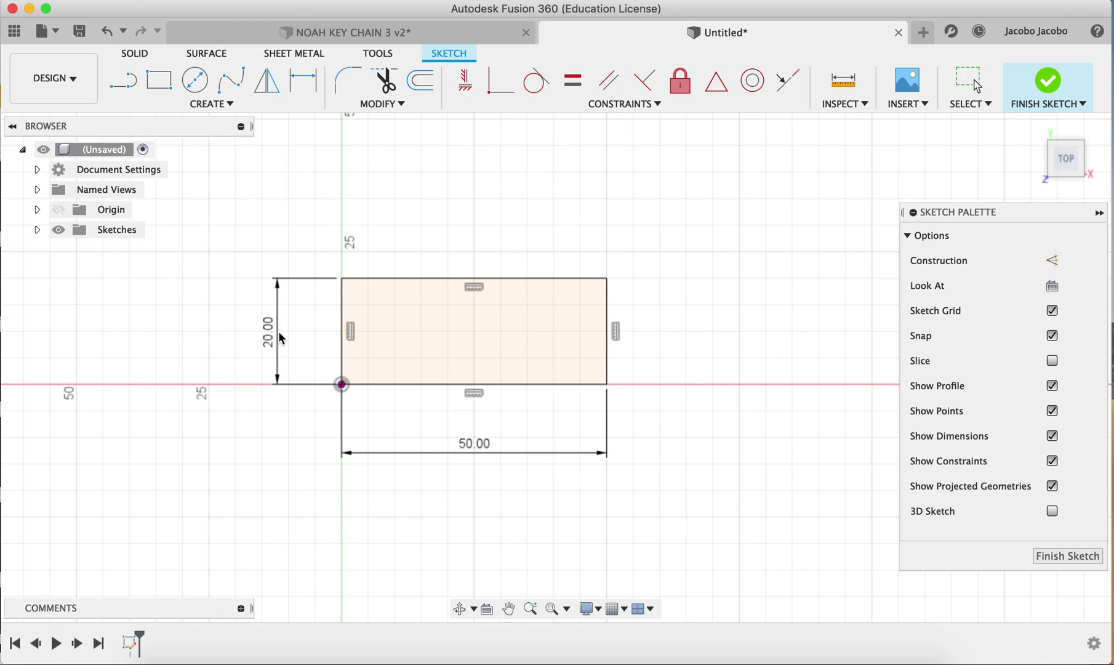
Try rectangle widths of 60 and 40 mm, then return the width to 50 mm.
{"action": "double_click", "coordinate": [475, 448]}
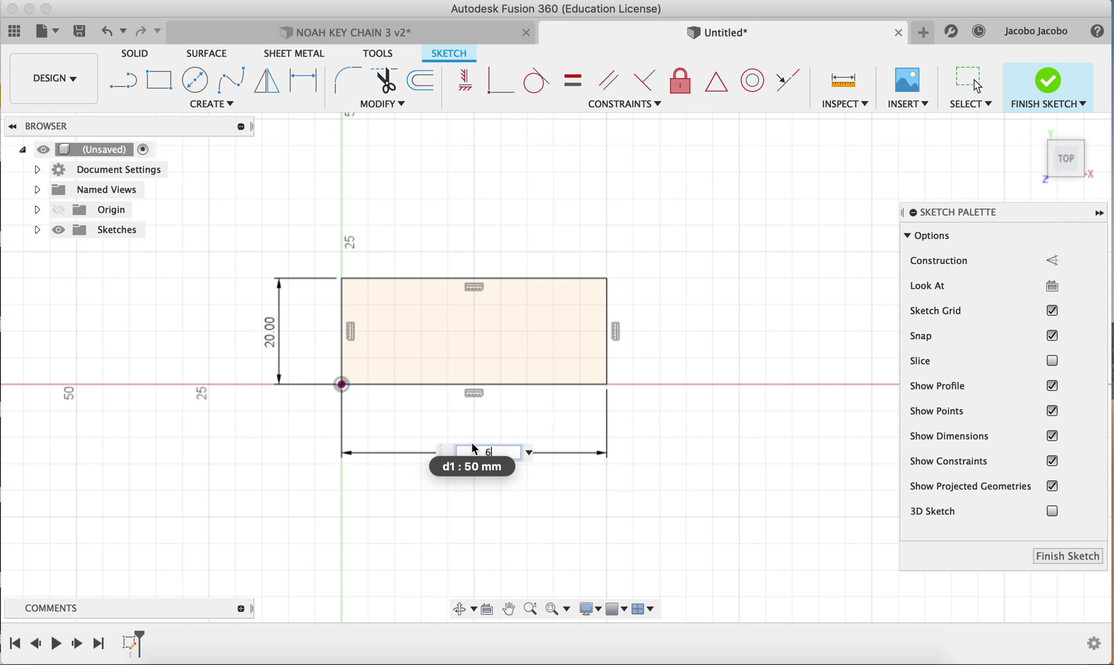
{"action": "key", "text": "Return"}
{"action": "double_click", "coordinate": [502, 444]}
{"action": "type", "text": "40"}
{"action": "key", "text": "Return"}
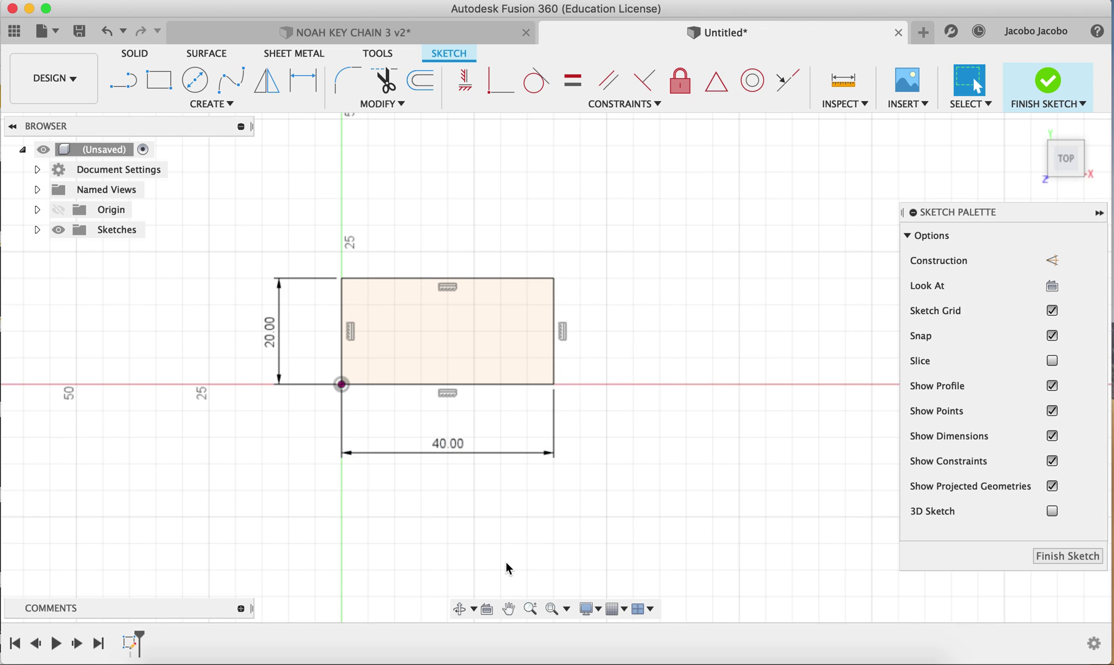
{"action": "left_click_drag", "start_coordinate": [555, 420], "coordinate": [442, 442]}
{"action": "double_click", "coordinate": [444, 434]}
{"action": "type", "text": "50"}
{"action": "key", "text": "Return"}
Try a 30 mm rectangle height, then restore the height to 20 mm.
{"action": "double_click", "coordinate": [270, 329]}
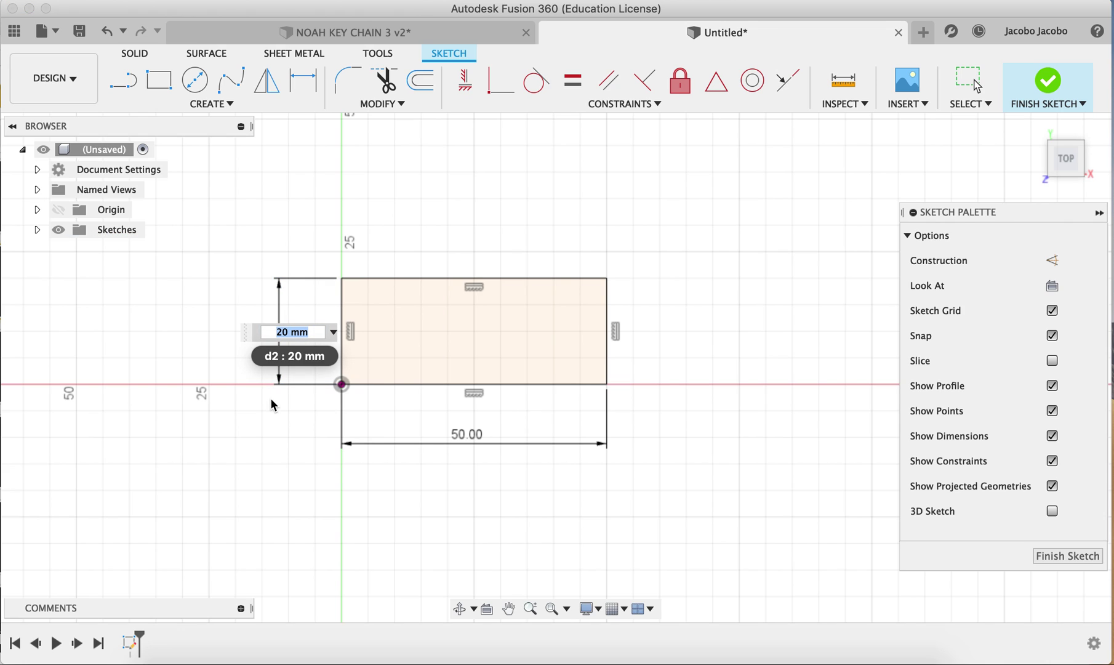
{"action": "type", "text": "30"}
{"action": "key", "text": "Return"}
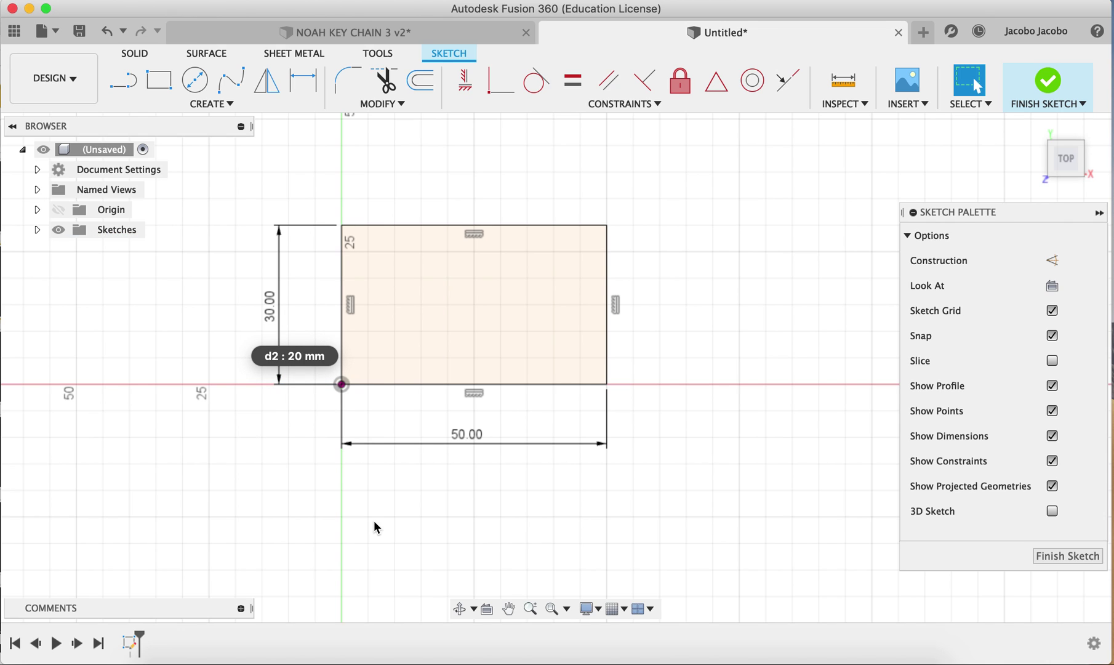
{"action": "double_click", "coordinate": [270, 308]}
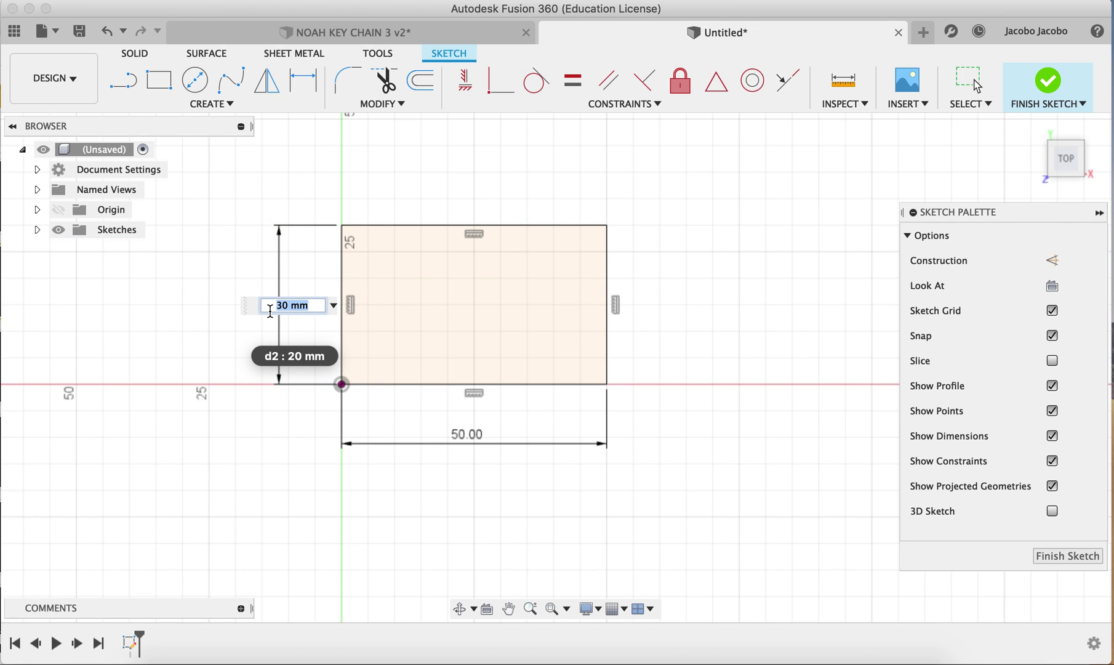
{"action": "type", "text": "20"}
{"action": "key", "text": "Return"}
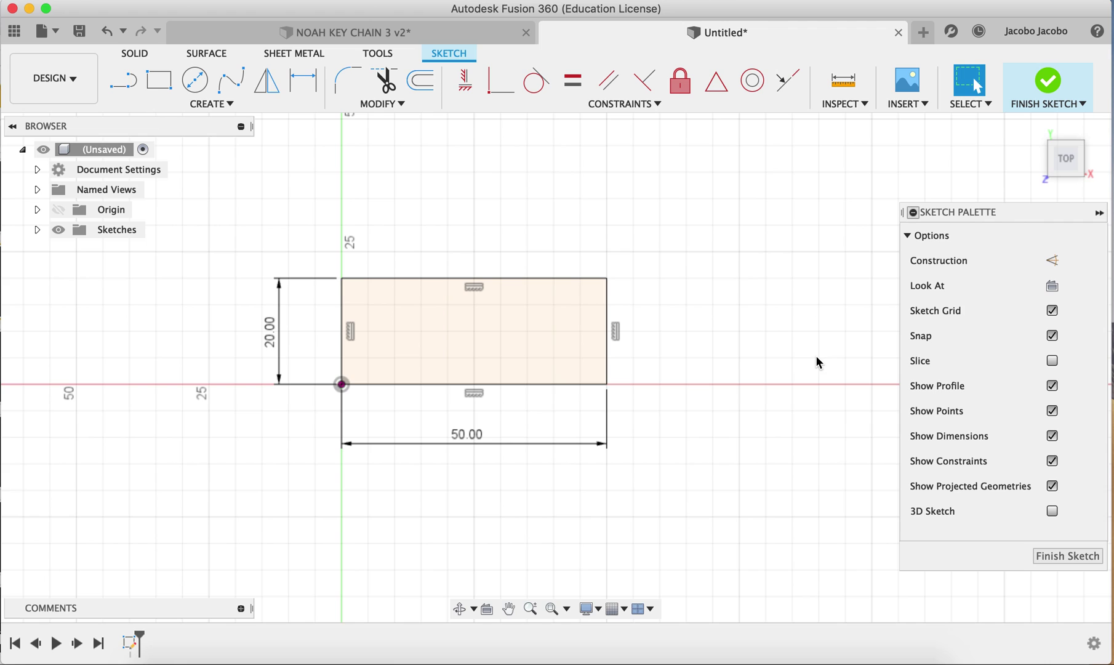
Finish the rectangle sketch and toggle its visibility off and on twice.
{"action": "left_click", "coordinate": [1052, 93]}
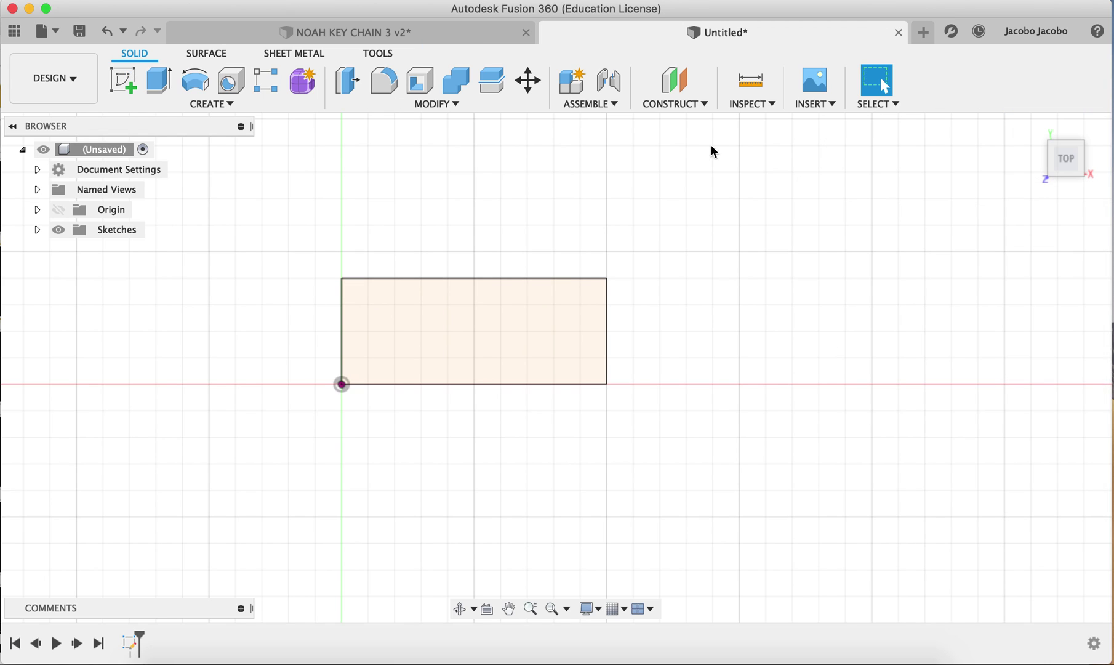
{"action": "left_click", "coordinate": [61, 231]}
{"action": "left_click", "coordinate": [61, 231]}
{"action": "left_click", "coordinate": [61, 232]}
{"action": "left_click", "coordinate": [61, 231]}
Compare with the NOAH model by toggling its bodies and sketches, then return to Untitled's Home view.
{"action": "left_click", "coordinate": [359, 28]}
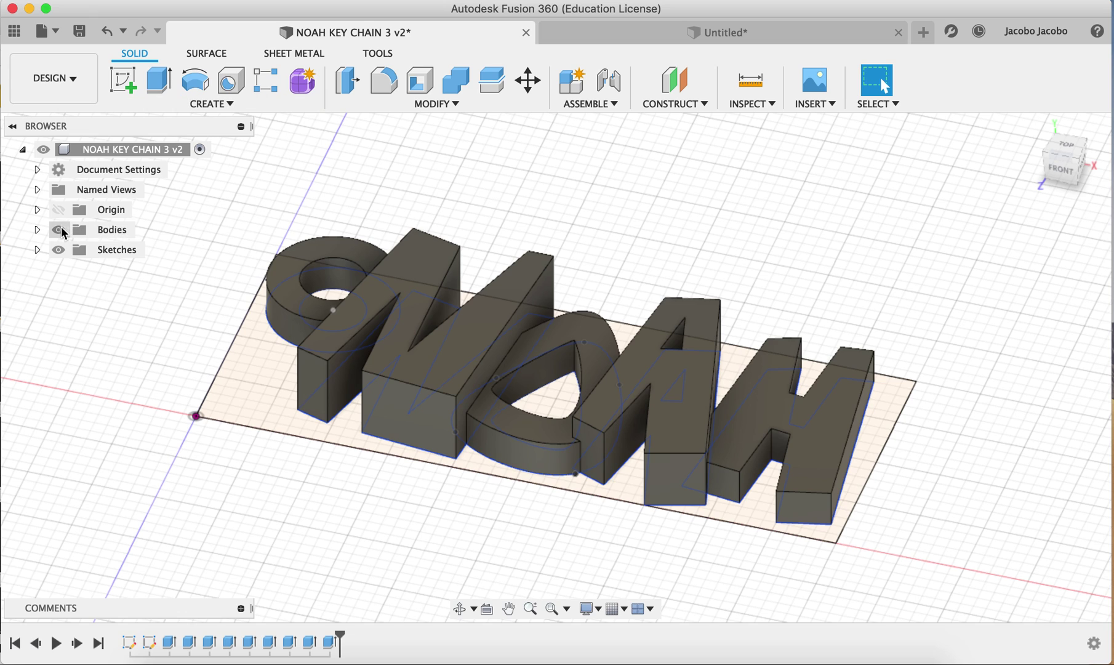
{"action": "left_click", "coordinate": [60, 232]}
{"action": "left_click", "coordinate": [60, 233]}
{"action": "left_click", "coordinate": [60, 251]}
{"action": "left_click", "coordinate": [60, 253]}
{"action": "left_click", "coordinate": [655, 34]}
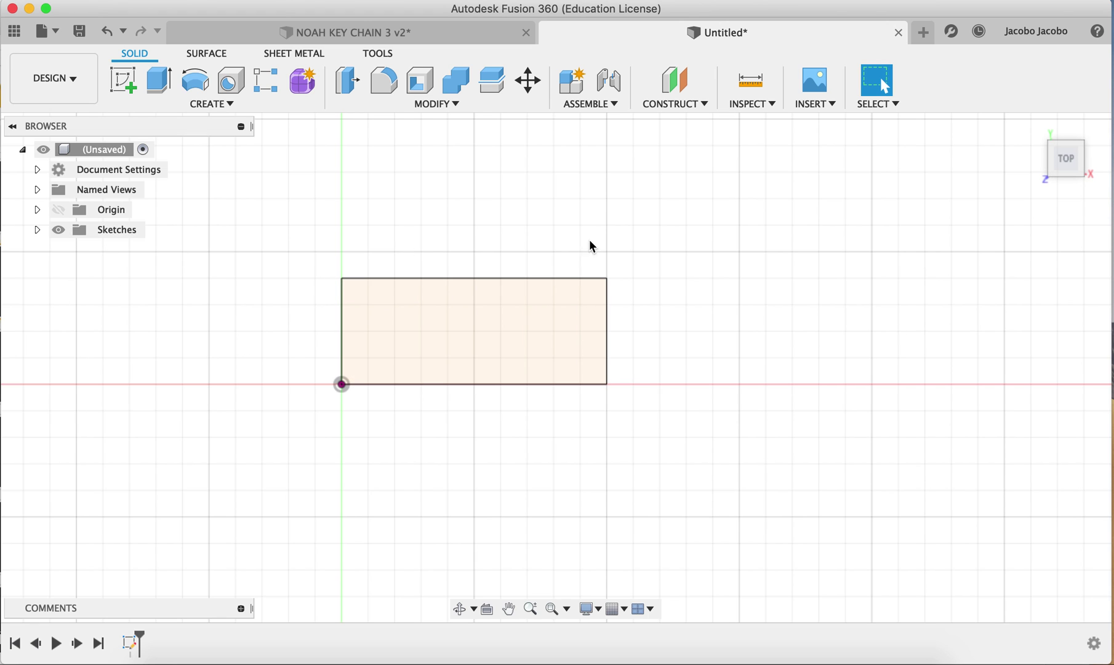
{"action": "mouse_move", "coordinate": [1067, 159]}
{"action": "left_click", "coordinate": [1036, 126]}
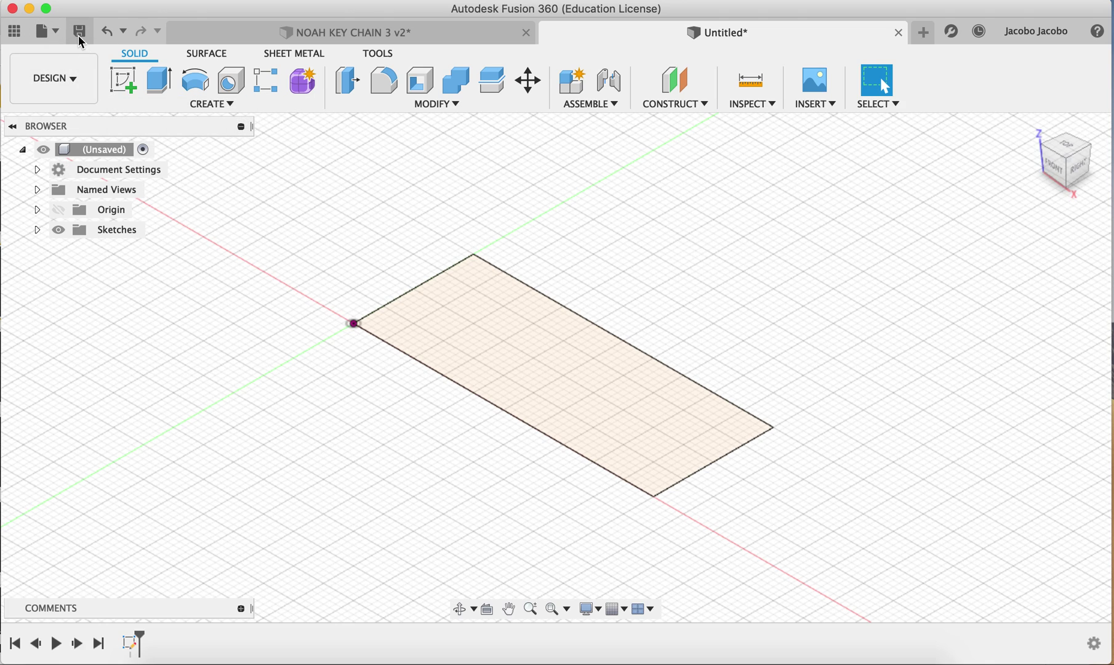
Save the design as 'Key ring Project_Mr O' in the Testing for Class Projects folder.
{"action": "left_click", "coordinate": [54, 31]}
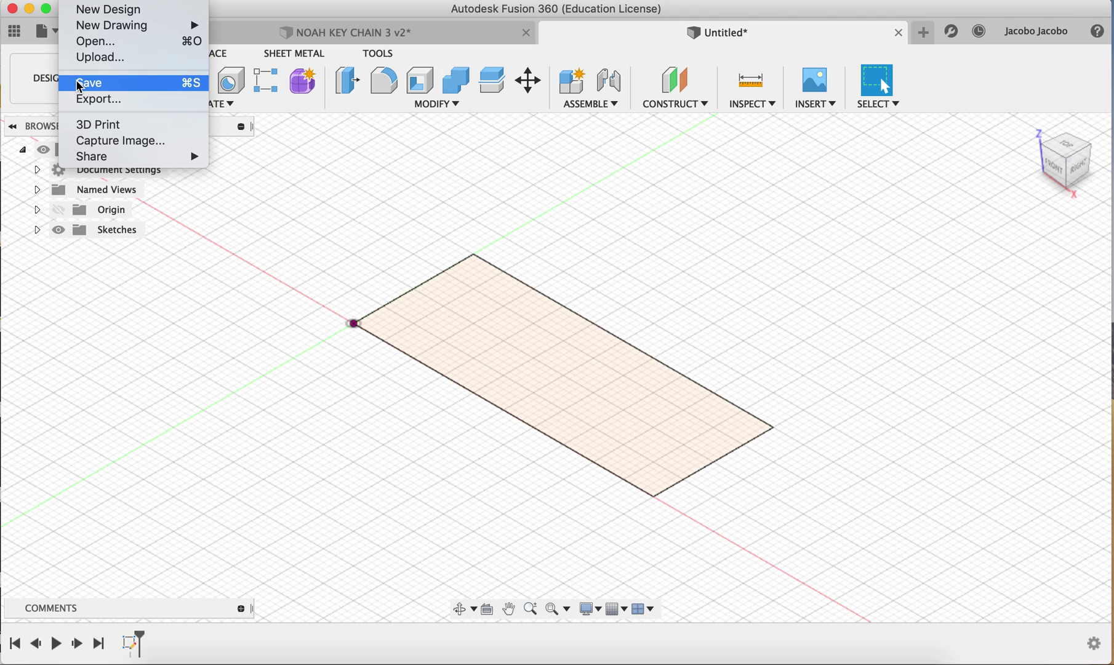
{"action": "key", "text": "Escape"}
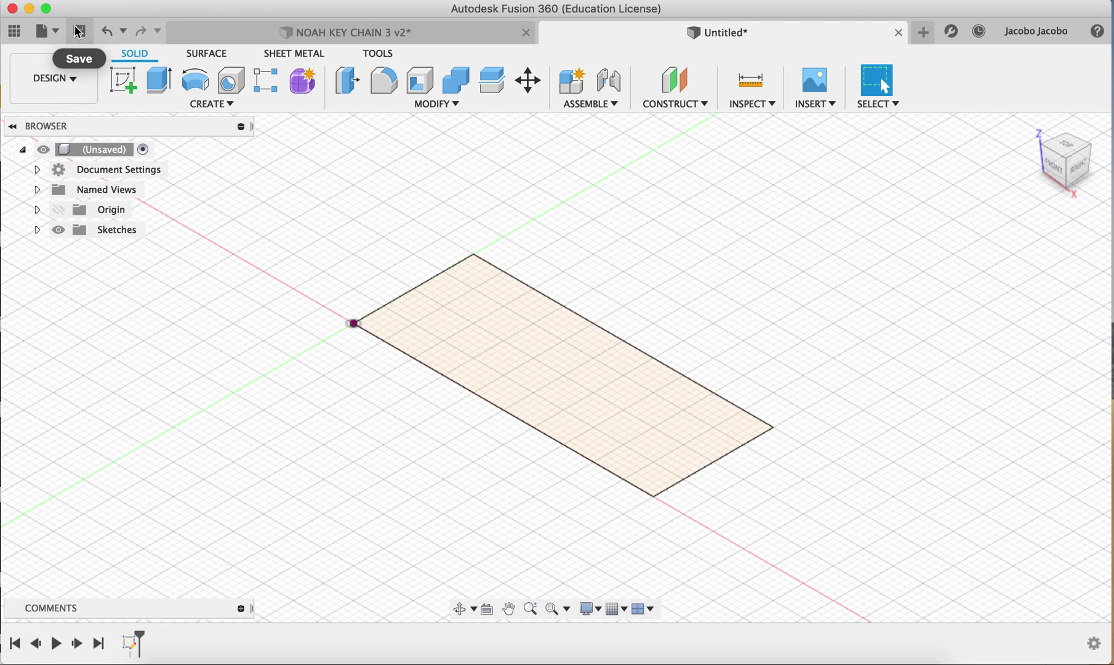
{"action": "left_click", "coordinate": [79, 32]}
{"action": "left_click", "coordinate": [343, 151]}
{"action": "left_click_drag", "start_coordinate": [343, 150], "coordinate": [254, 157]}
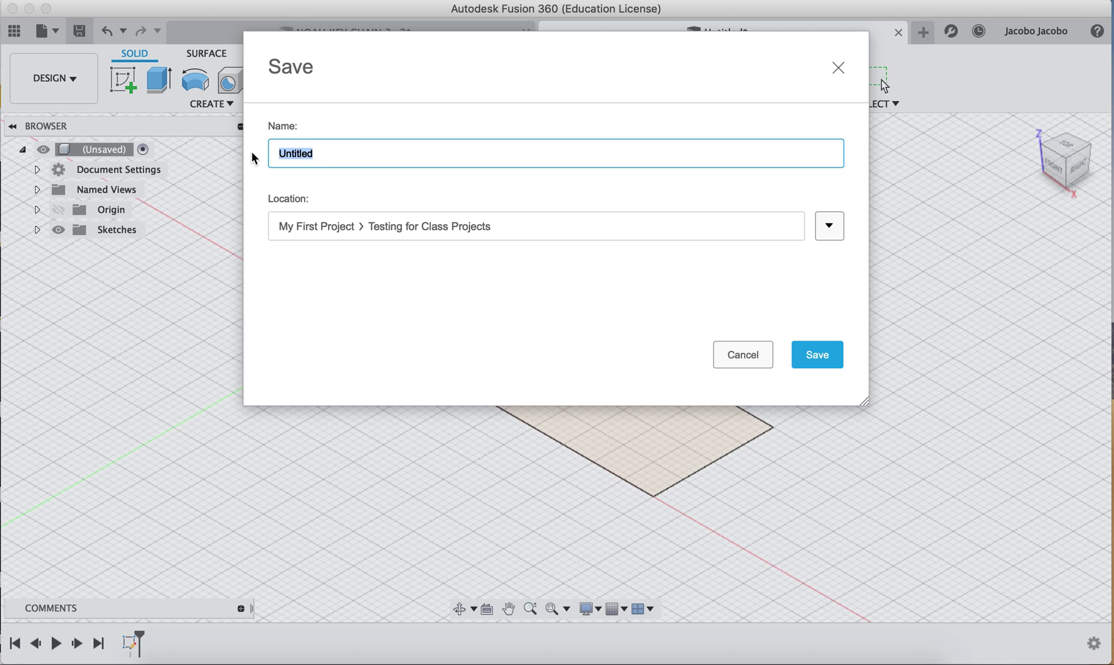
{"action": "type", "text": "Key ring Project_Mr "}
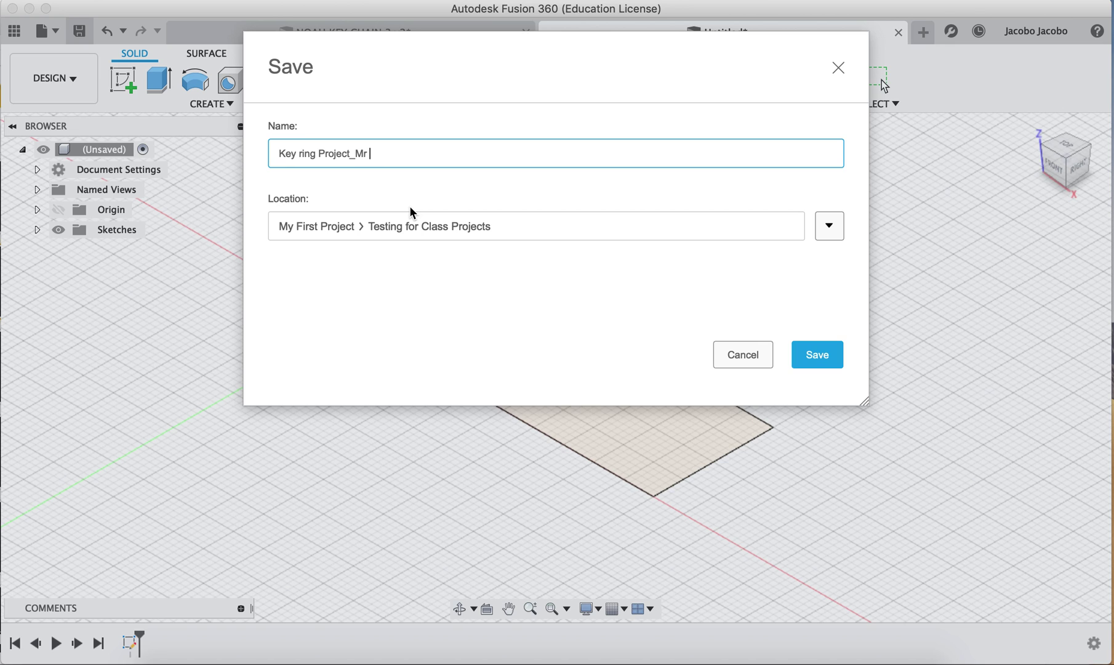
{"action": "type", "text": "G"}
{"action": "key", "text": "Return"}
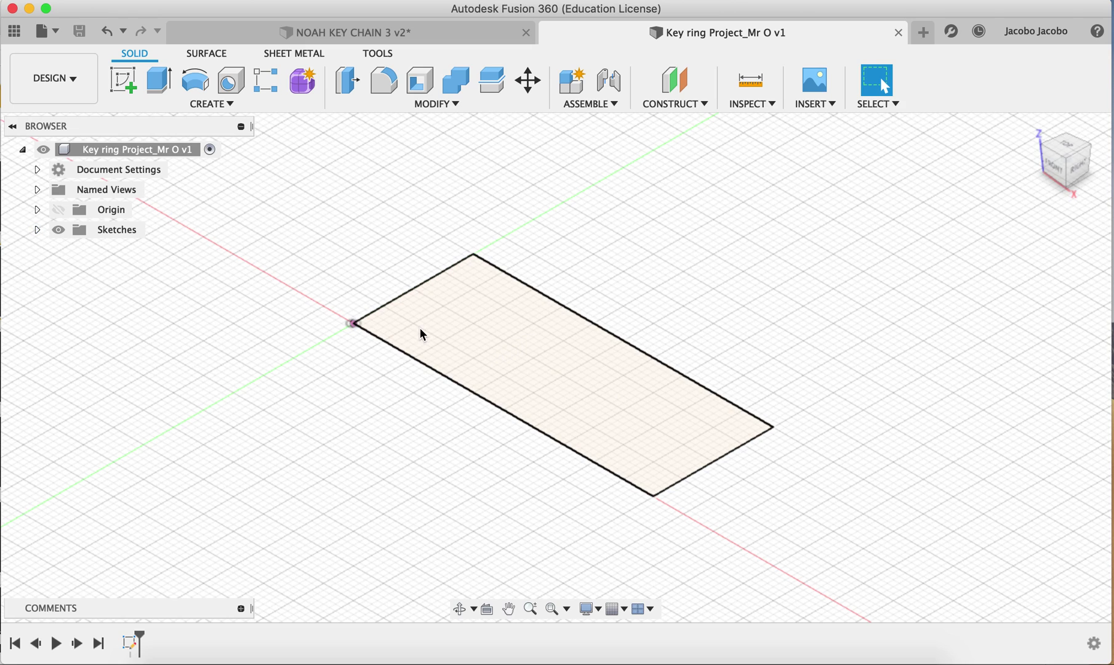
Expand the Sketches folder and choose Edit Sketch on Sketch1.
{"action": "left_click", "coordinate": [36, 230]}
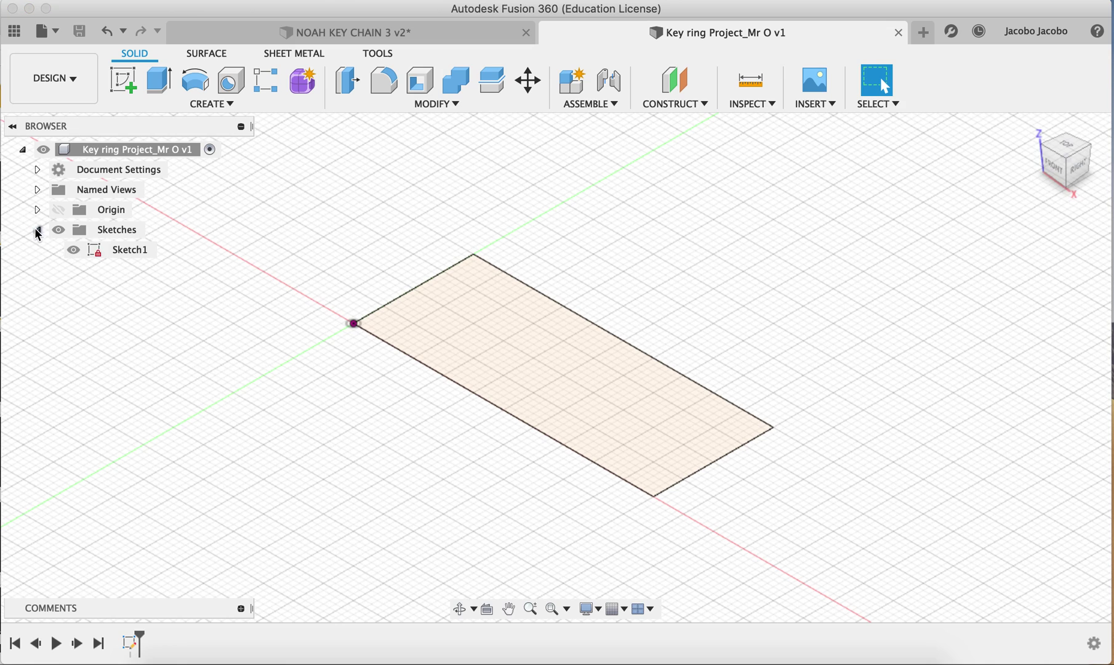
{"action": "right_click", "coordinate": [124, 253]}
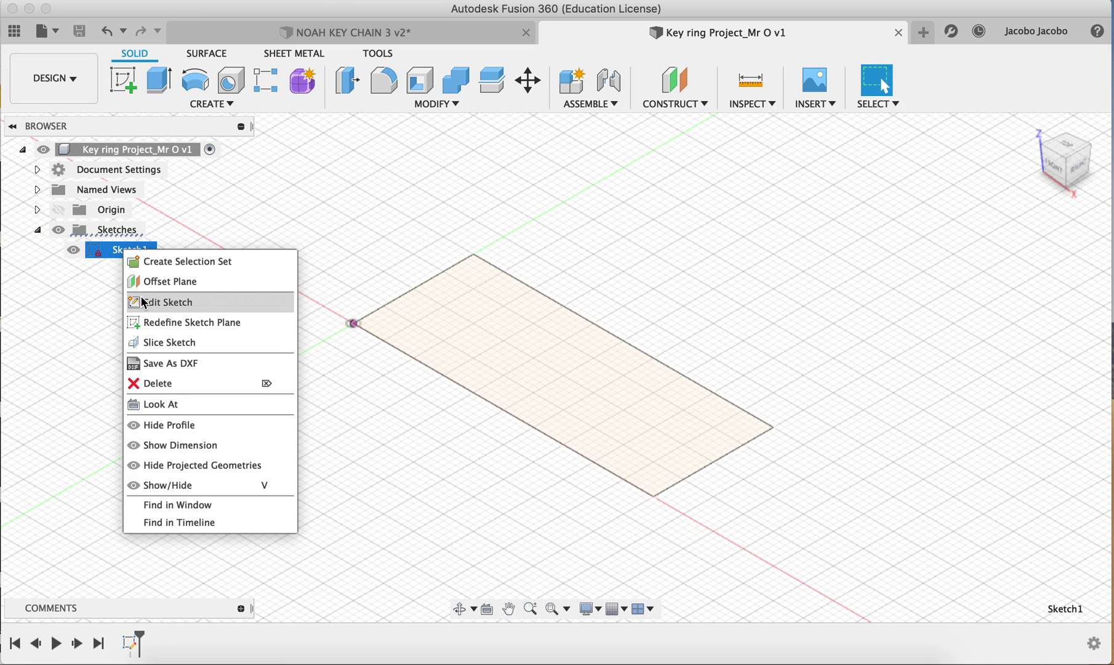
{"action": "left_click", "coordinate": [62, 336]}
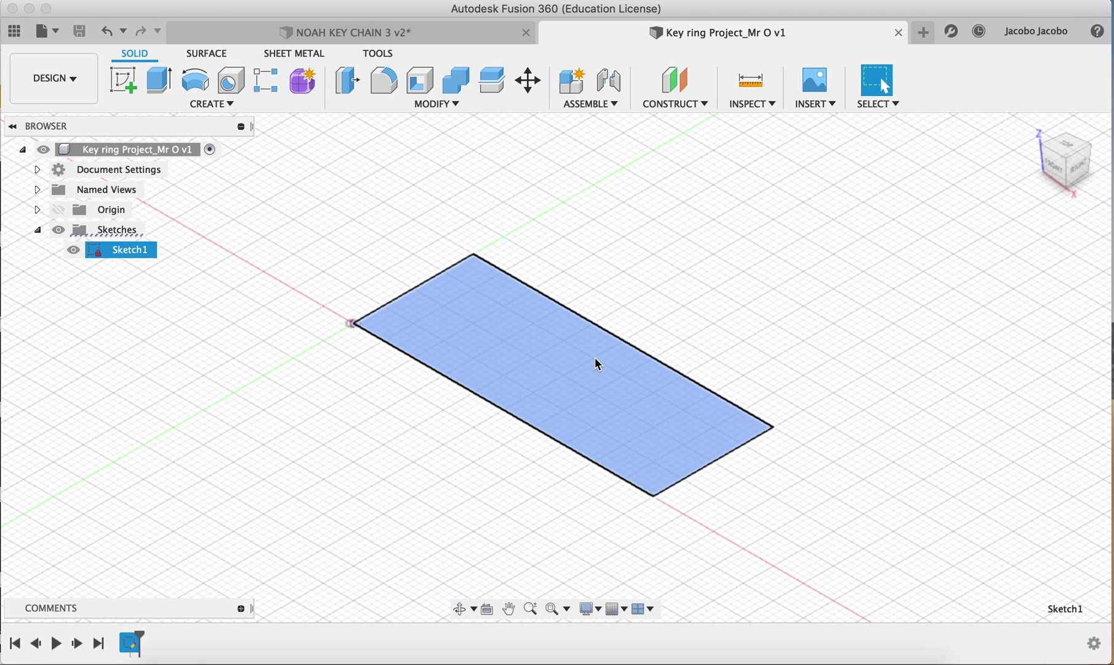
{"action": "left_click", "coordinate": [389, 261]}
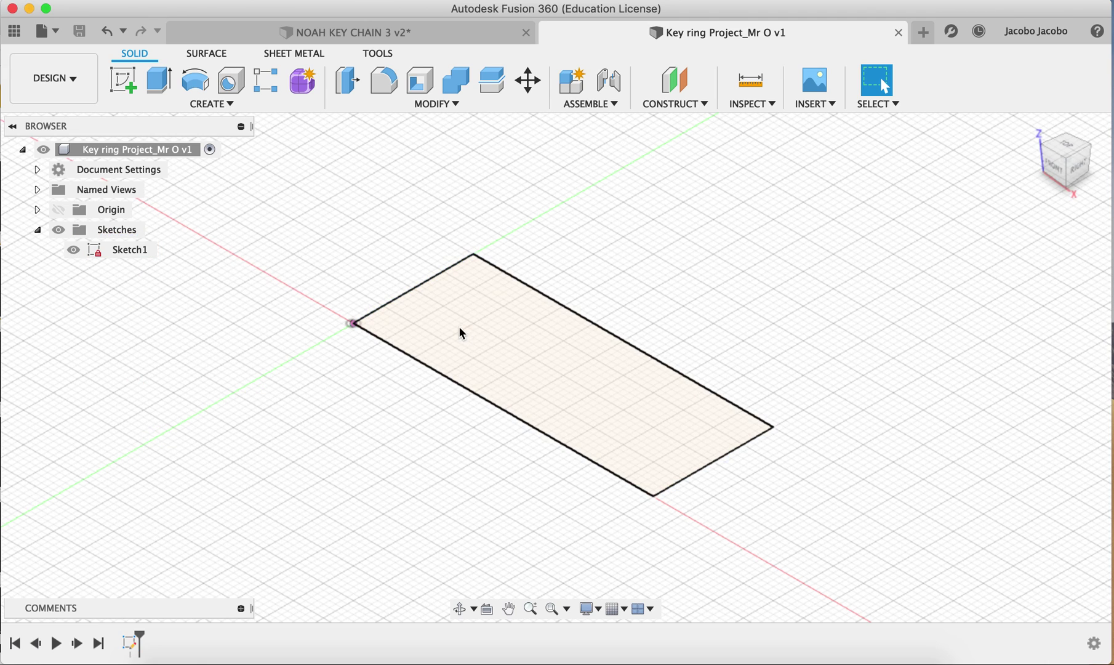
{"action": "left_click", "coordinate": [497, 335]}
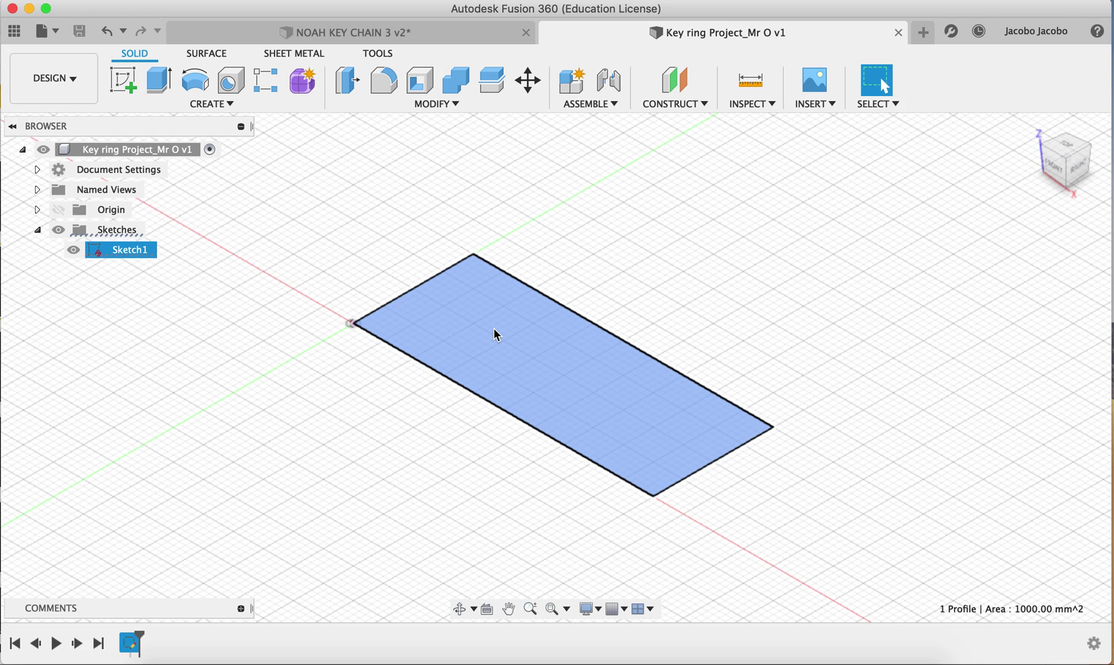
{"action": "right_click", "coordinate": [497, 335]}
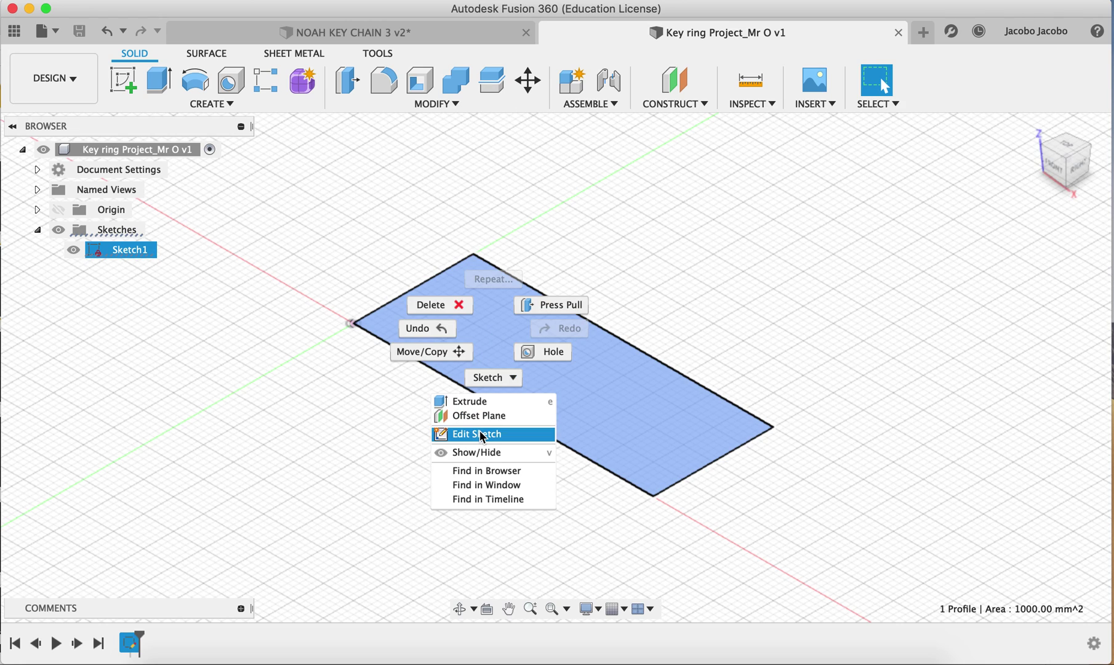
{"action": "left_click", "coordinate": [131, 258]}
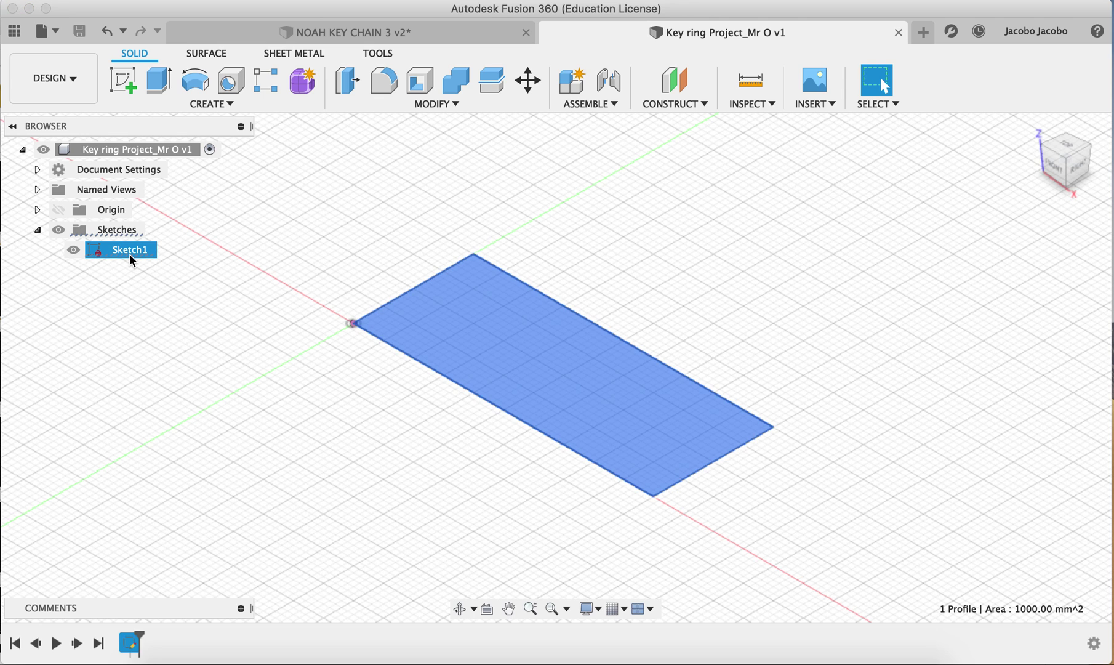
{"action": "right_click", "coordinate": [131, 258]}
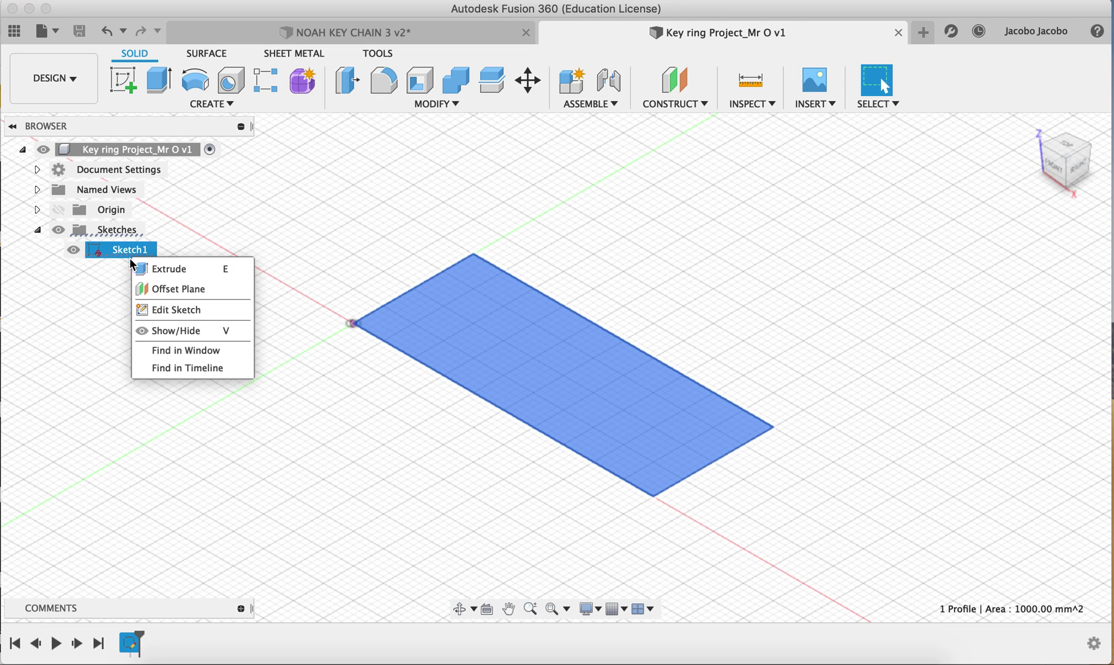
{"action": "left_click", "coordinate": [167, 310]}
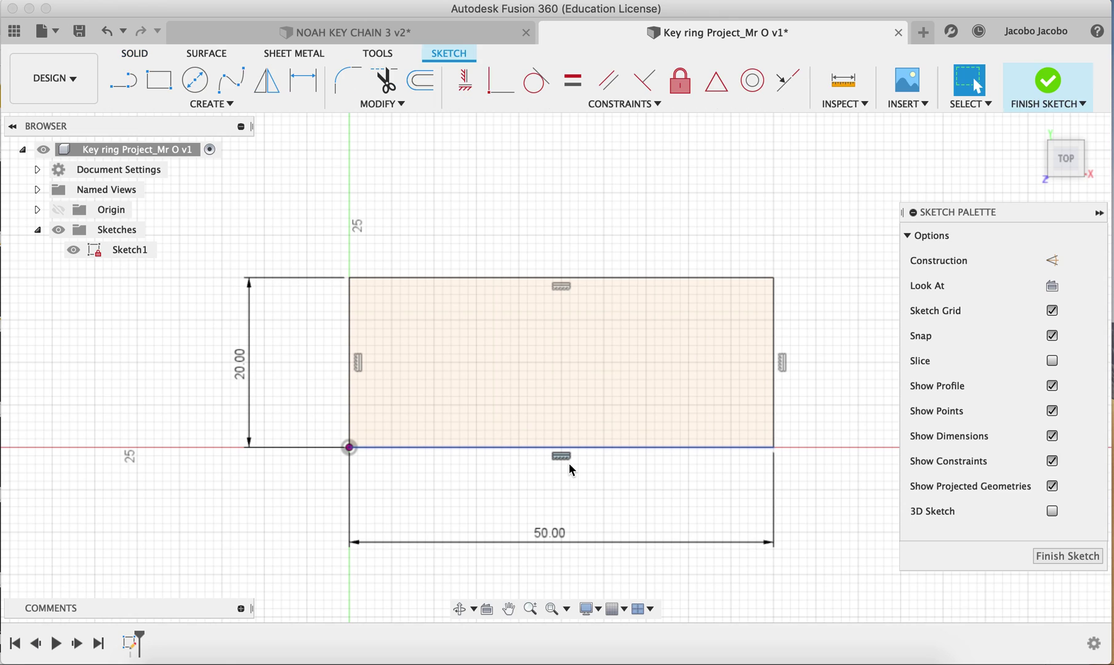
Try a 60 mm rectangle width, then set the width back to 50 mm.
{"action": "left_click", "coordinate": [558, 533]}
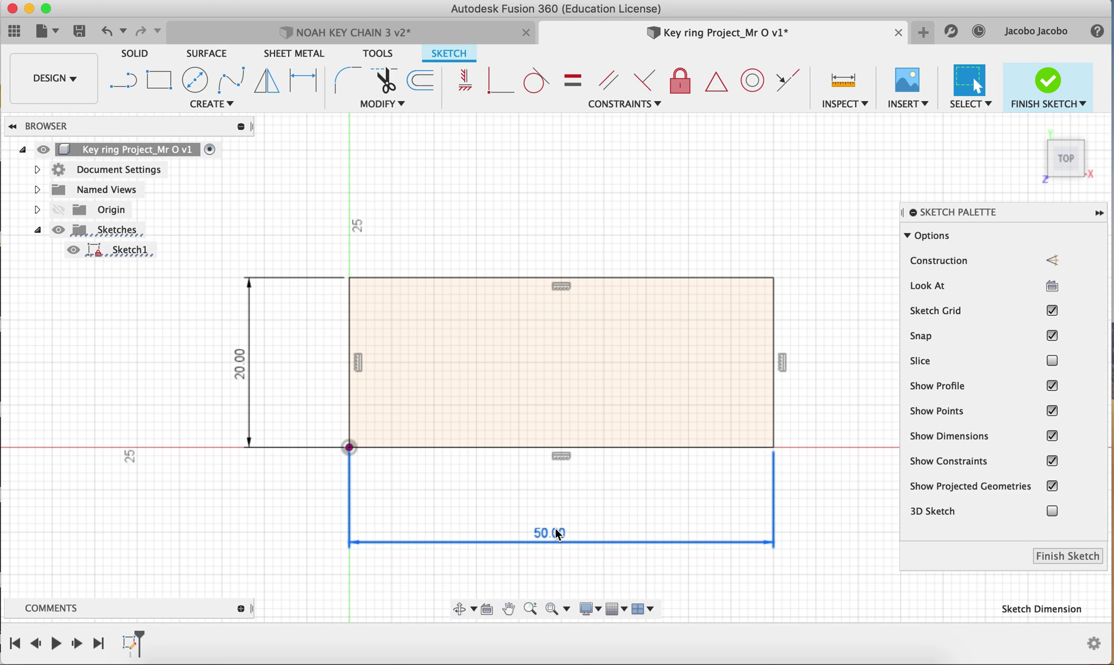
{"action": "right_click", "coordinate": [557, 534]}
{"action": "key", "text": "Escape"}
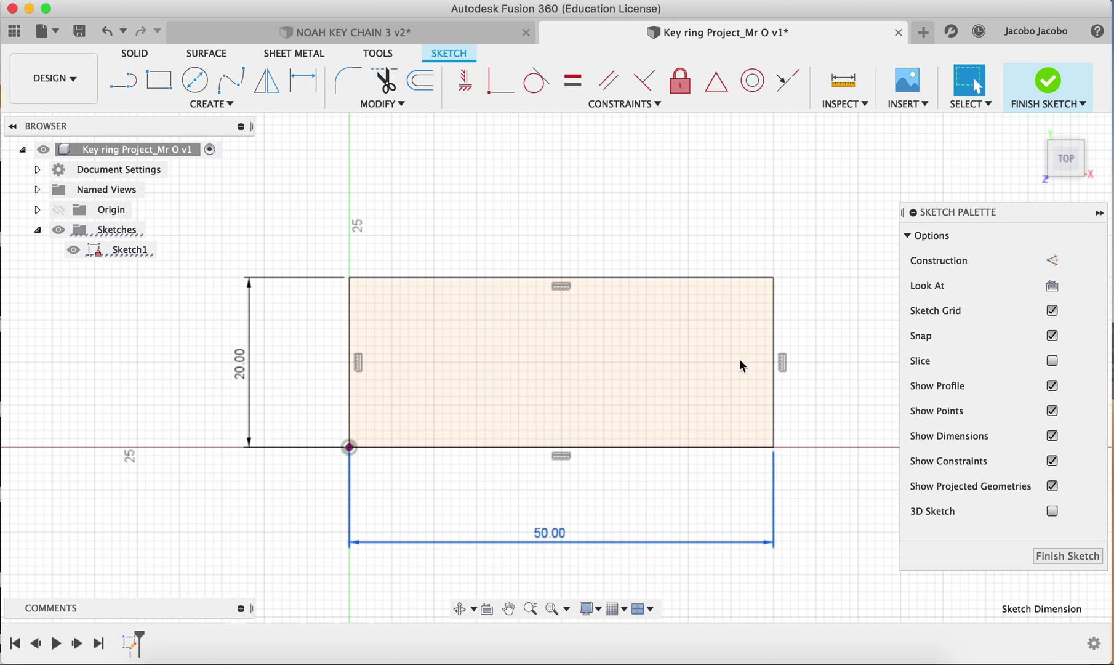
{"action": "double_click", "coordinate": [543, 532]}
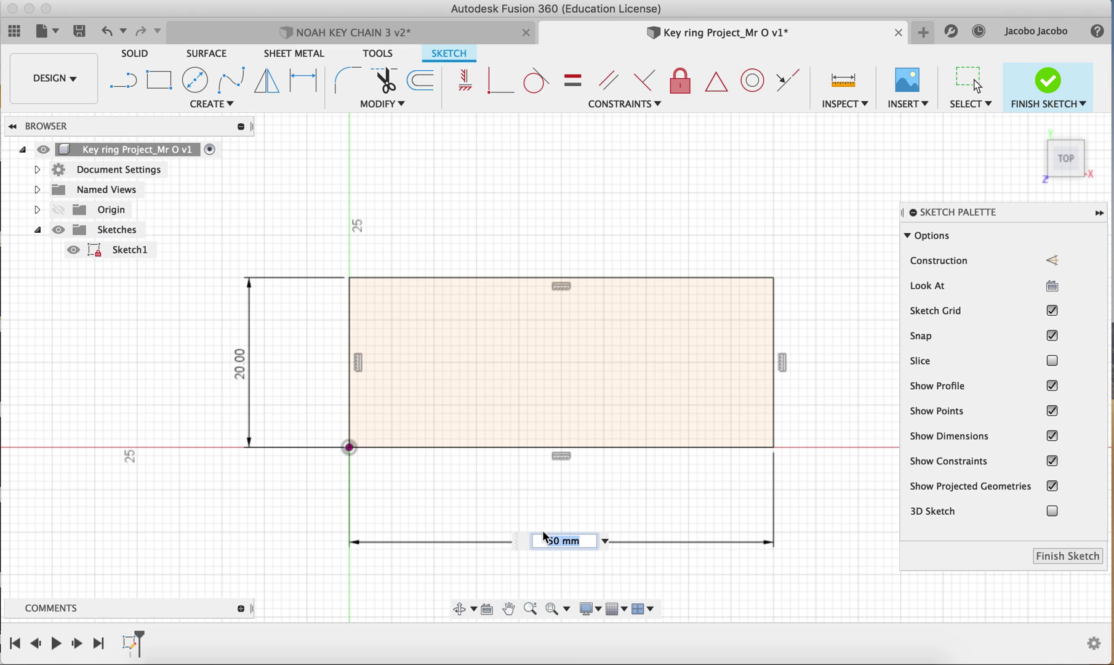
{"action": "type", "text": "60"}
{"action": "key", "text": "Return"}
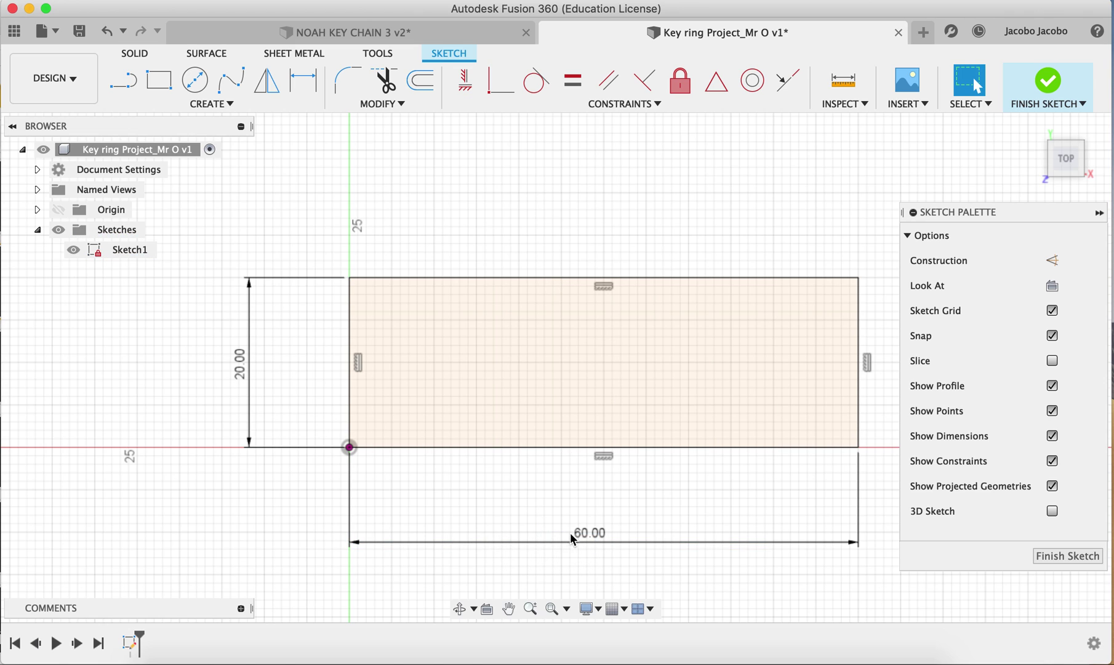
{"action": "double_click", "coordinate": [579, 533]}
{"action": "type", "text": "50"}
{"action": "key", "text": "Return"}
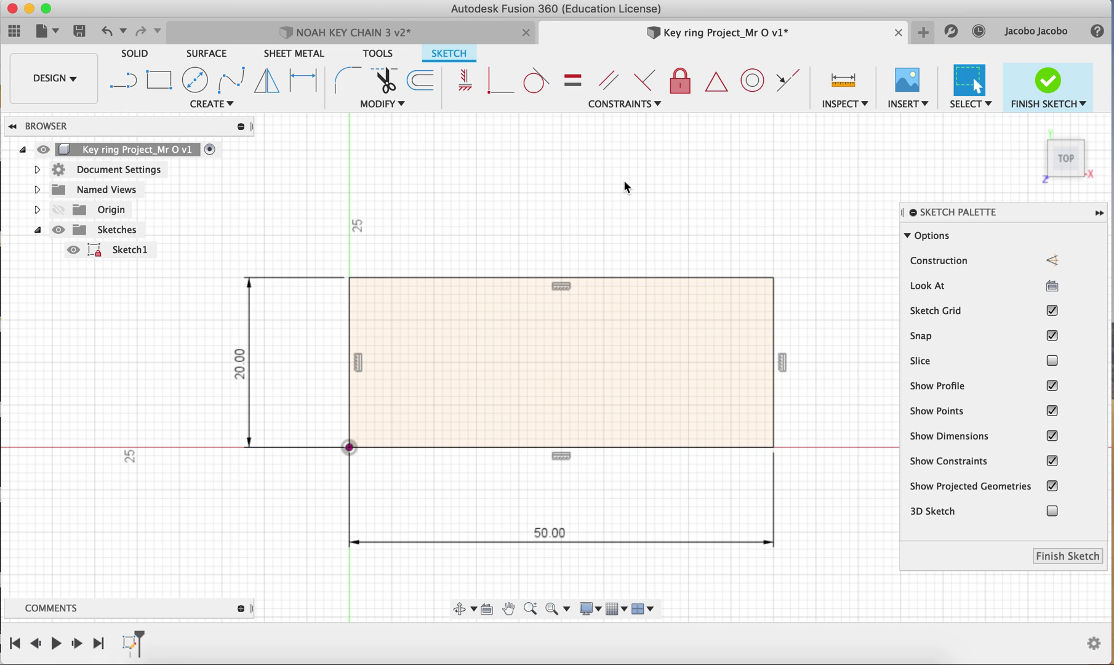
{"action": "scroll", "coordinate": [626, 187], "scroll_direction": "down", "scroll_amount": 3}
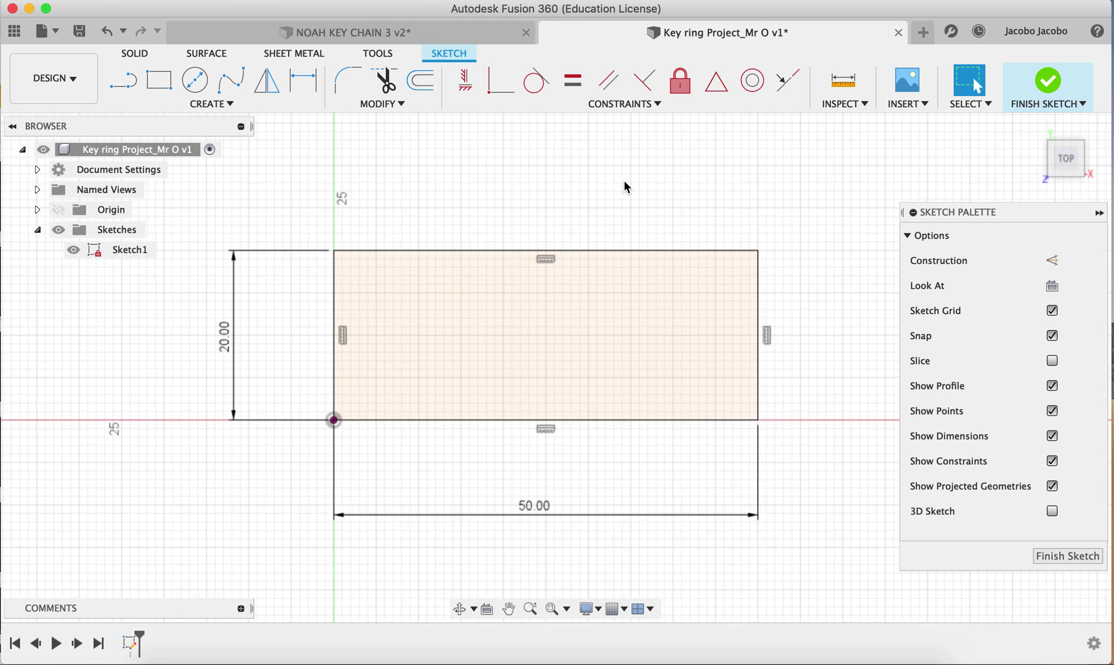
Choose the Center Diameter Circle tool from the Create menu's Circle submenu.
{"action": "left_click", "coordinate": [203, 110]}
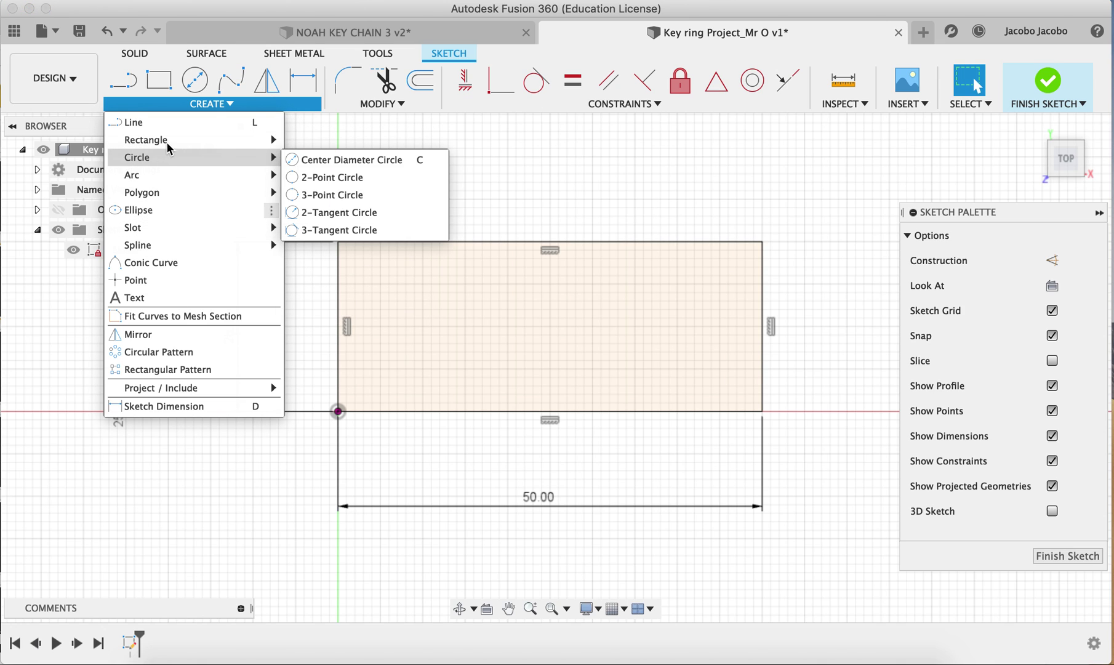
{"action": "mouse_move", "coordinate": [159, 194]}
{"action": "left_click", "coordinate": [308, 160]}
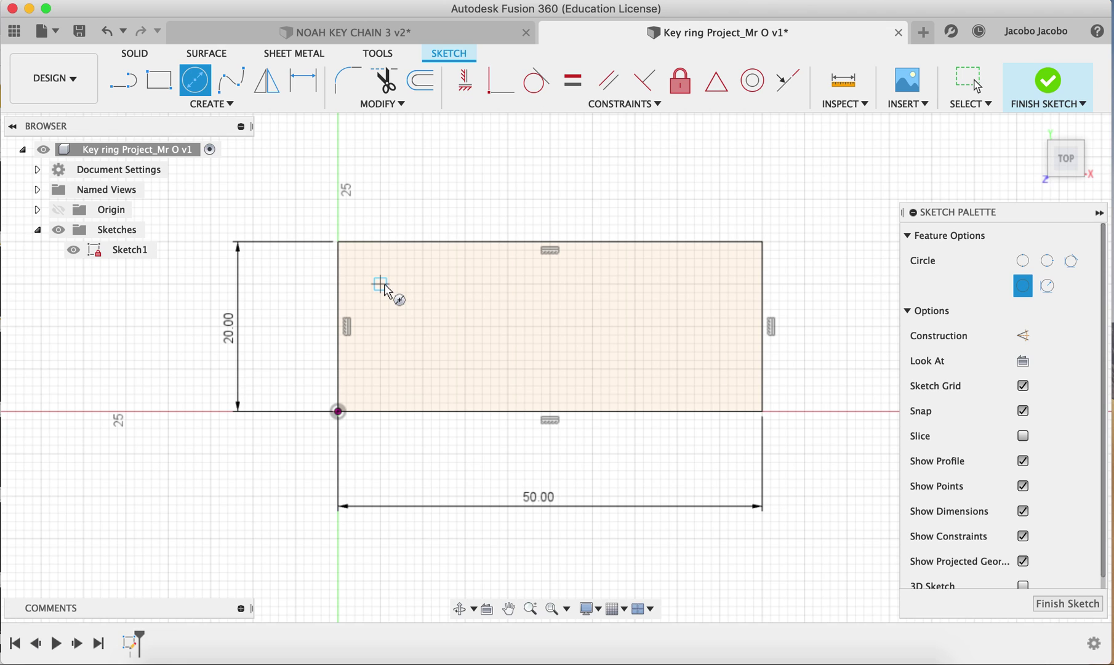
Draw a 5 mm diameter circle near the rectangle's upper-left corner and start a concentric circle on its centre.
{"action": "left_click", "coordinate": [381, 284]}
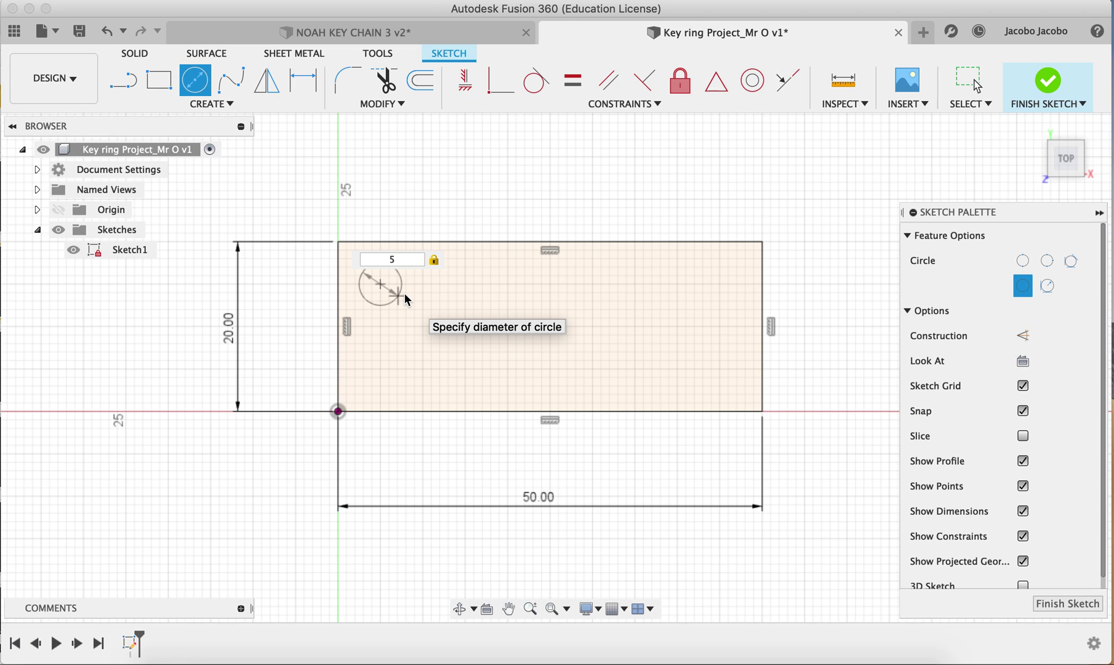
{"action": "key", "text": "Return"}
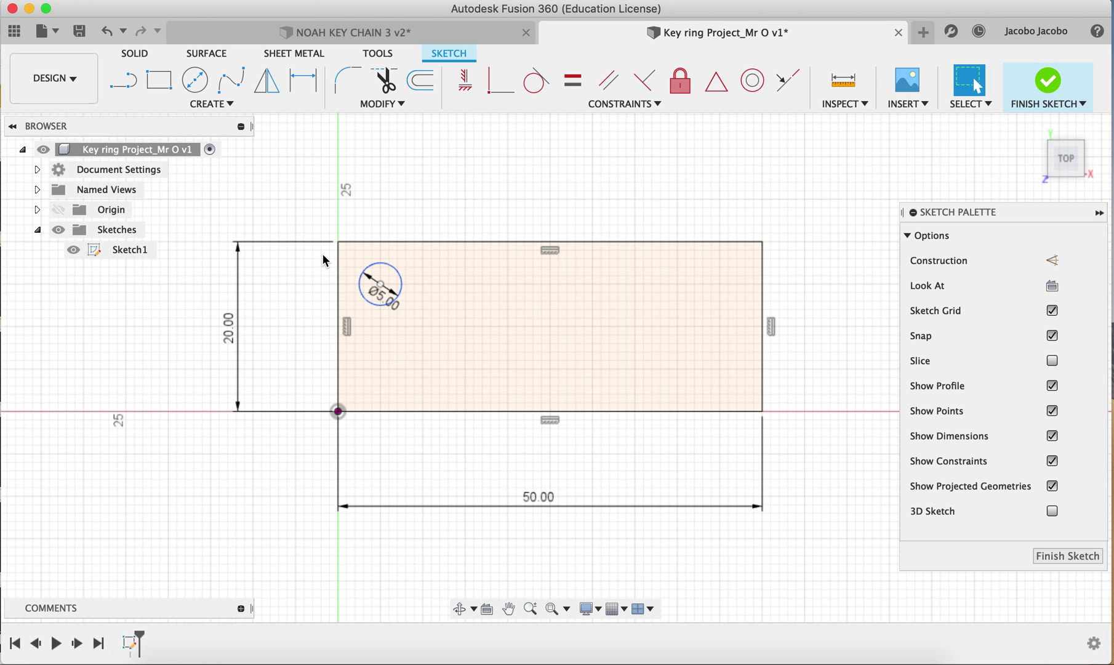
{"action": "left_click", "coordinate": [229, 105]}
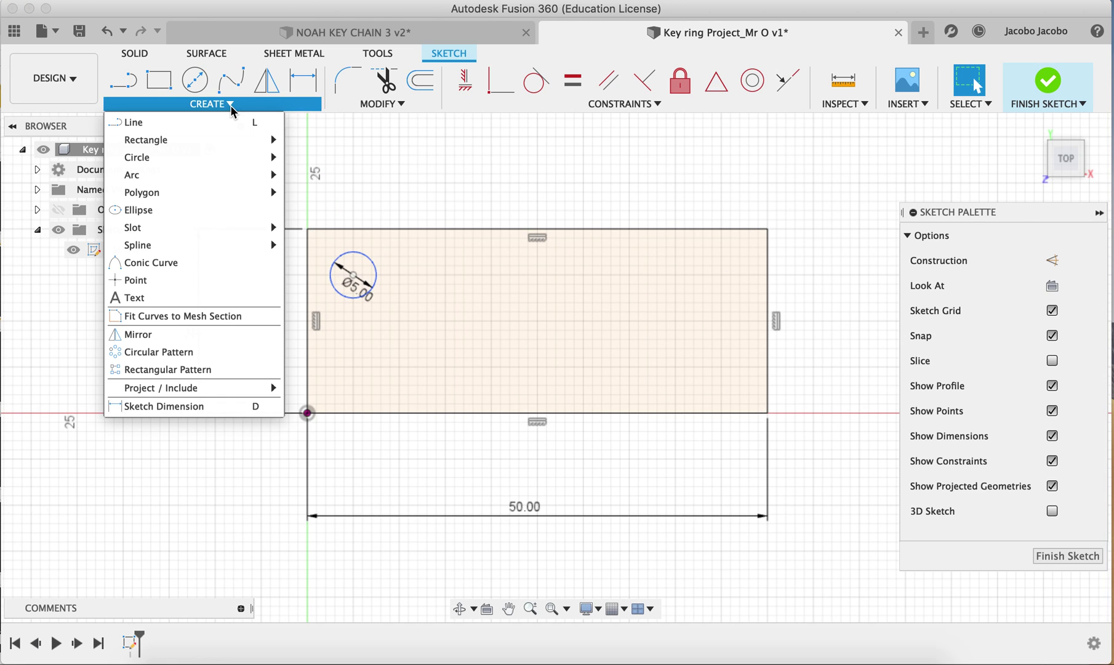
{"action": "mouse_move", "coordinate": [185, 157]}
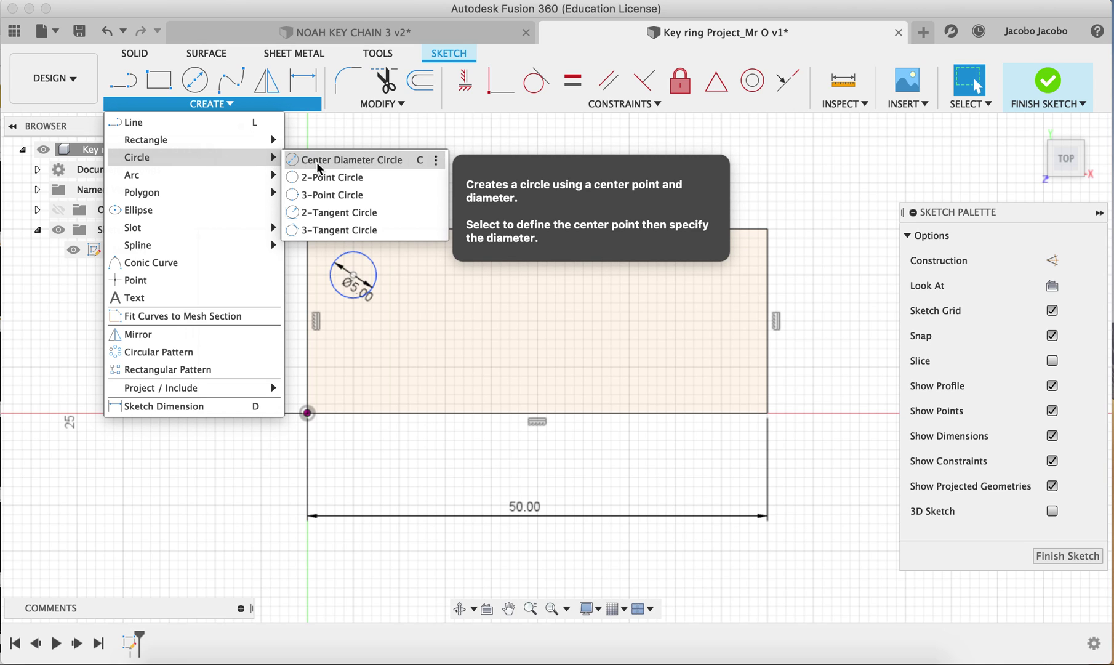
{"action": "left_click", "coordinate": [385, 104]}
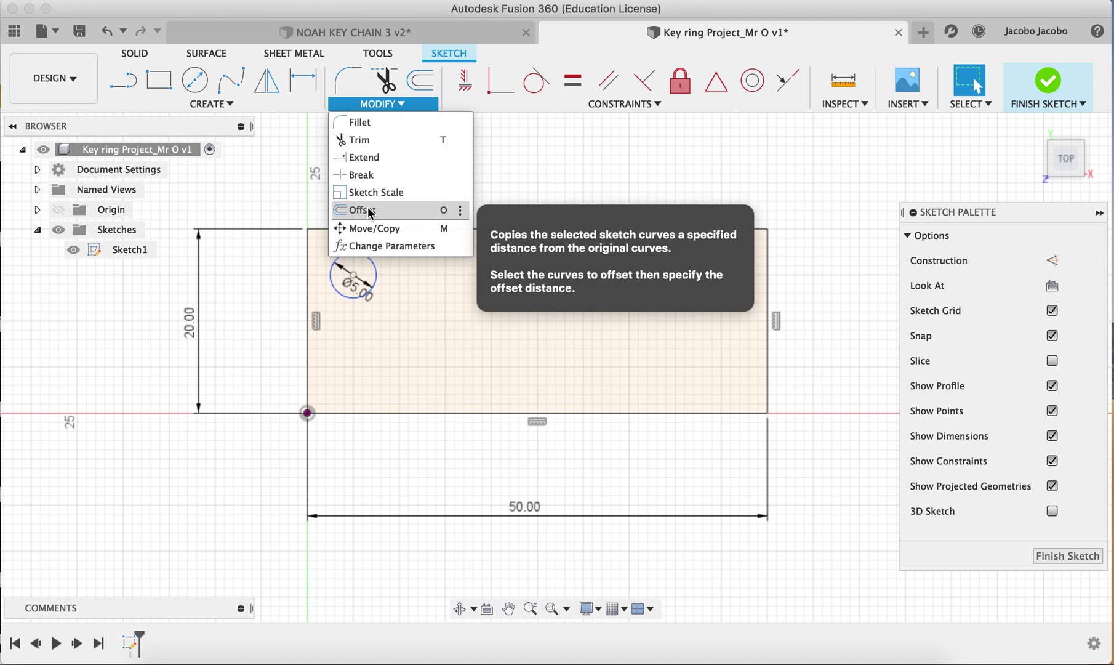
{"action": "left_click", "coordinate": [196, 85]}
{"action": "left_click", "coordinate": [353, 275]}
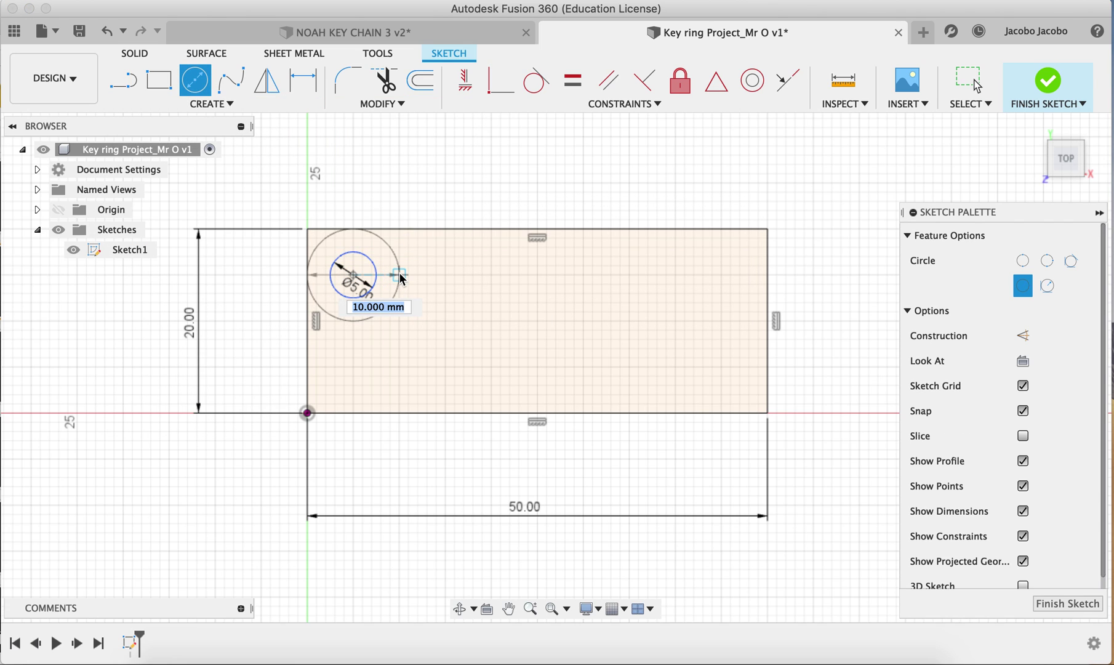
Offset the 5 mm circle outward by 2.5 mm to create the key-ring hole's outer circle.
{"action": "key", "text": "Escape"}
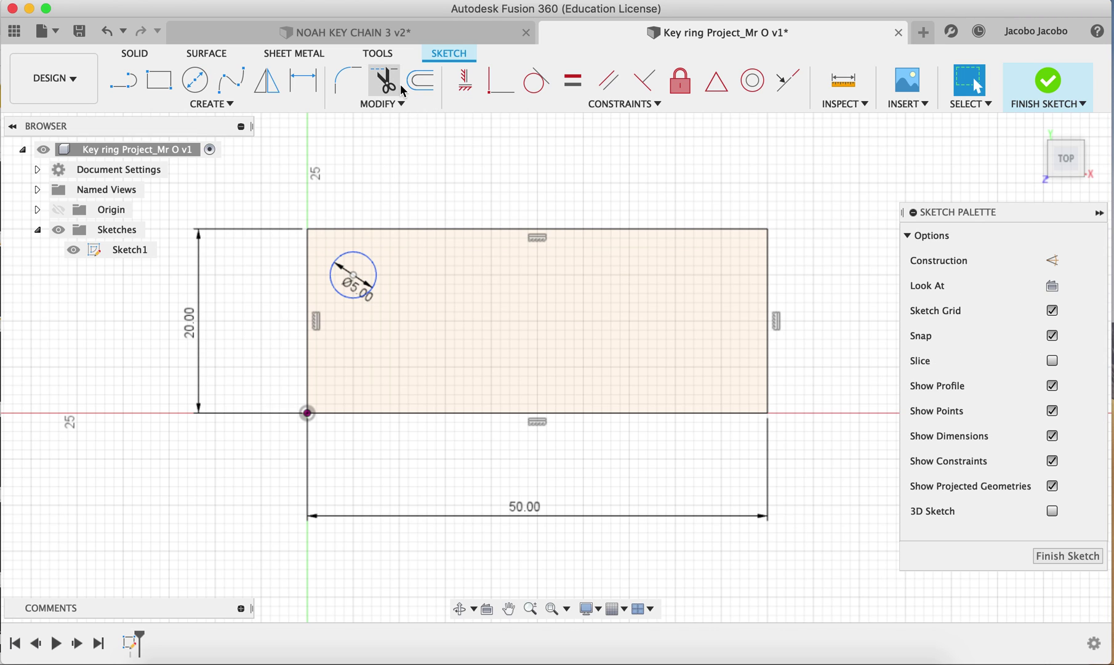
{"action": "left_click", "coordinate": [421, 80]}
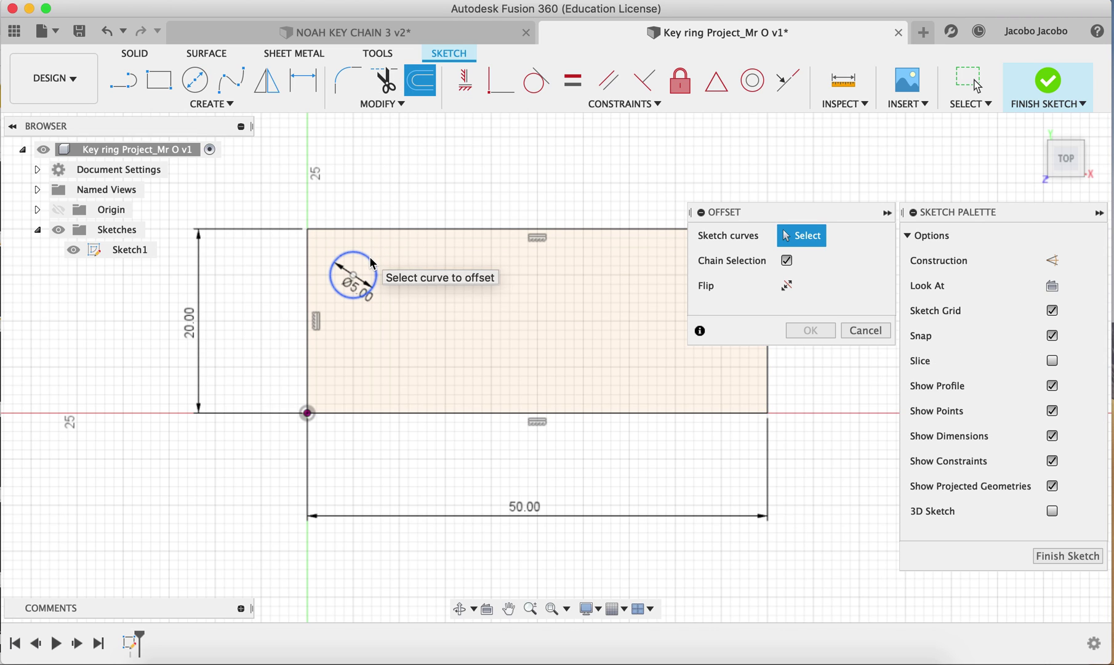
{"action": "left_click", "coordinate": [371, 260]}
{"action": "mouse_move", "coordinate": [381, 254]}
{"action": "left_mouse_down"}
{"action": "mouse_move", "coordinate": [423, 206]}
{"action": "mouse_move", "coordinate": [391, 244]}
{"action": "left_mouse_up"}
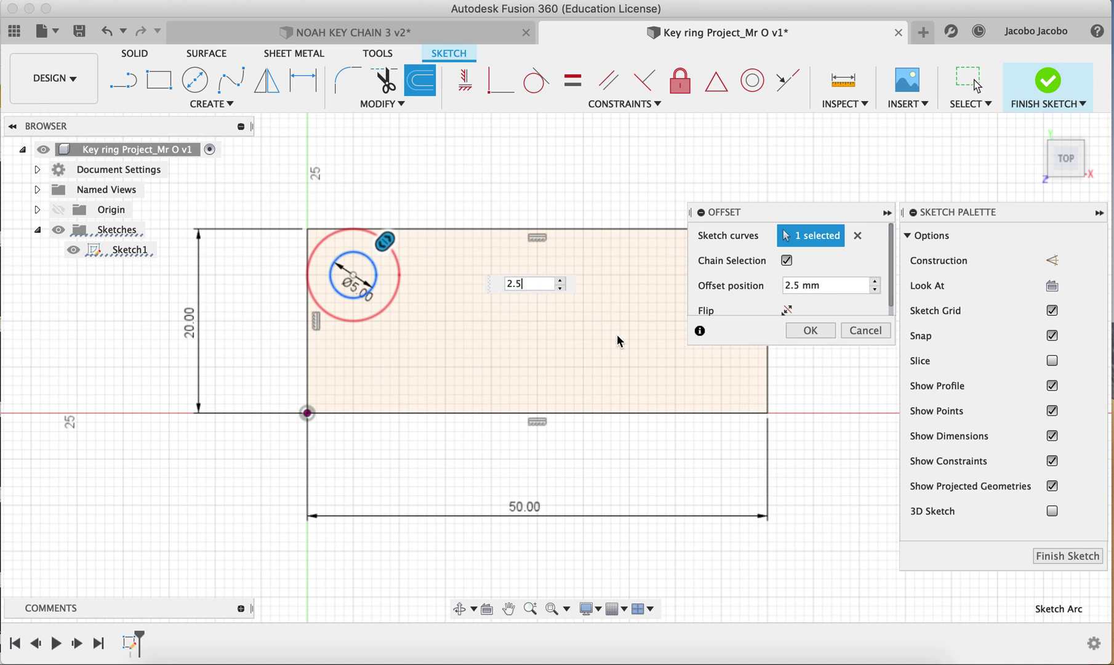
{"action": "left_click", "coordinate": [792, 289]}
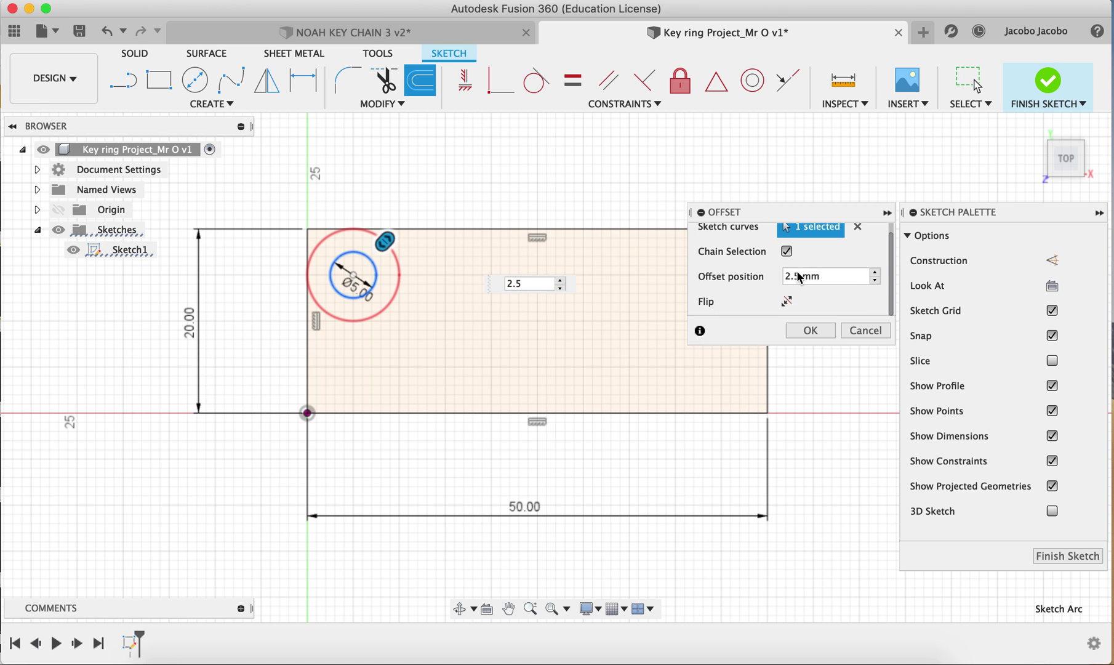
{"action": "left_click", "coordinate": [805, 330]}
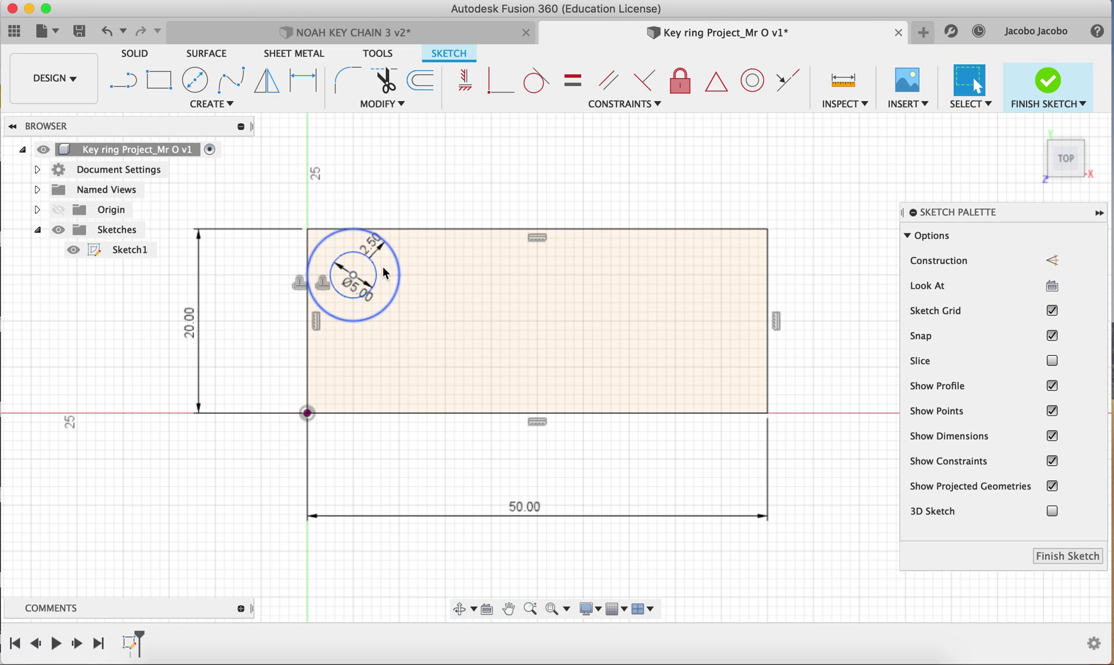
{"action": "left_click", "coordinate": [380, 311]}
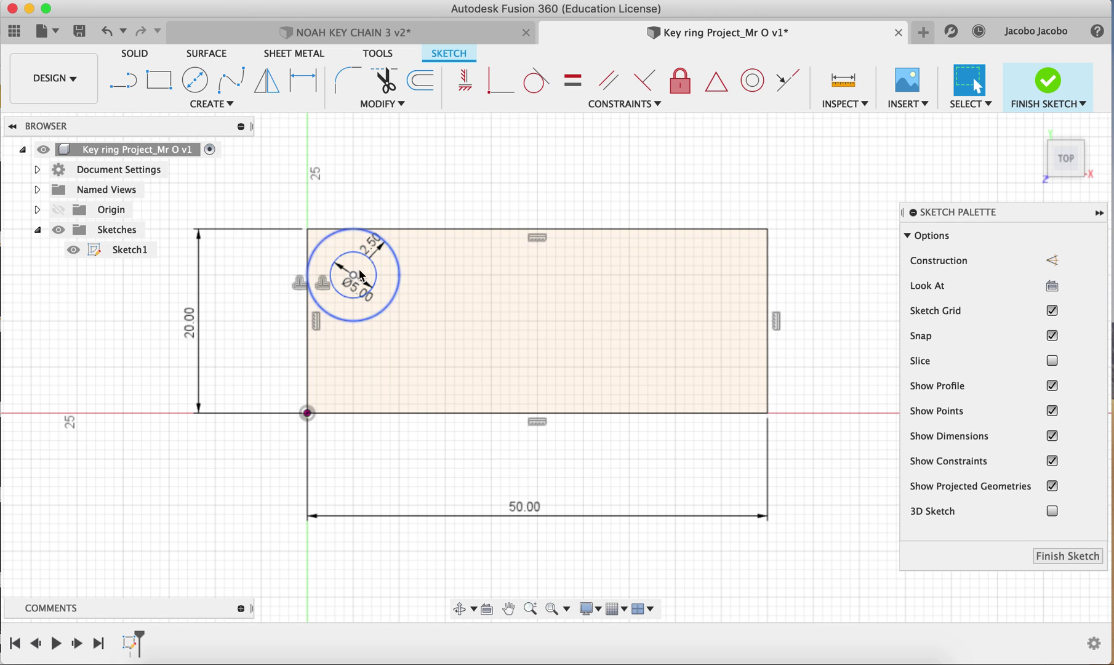
Clear the outer-circle selection and pick Line from the Create shapes list.
{"action": "left_click", "coordinate": [389, 103]}
{"action": "left_click", "coordinate": [252, 110]}
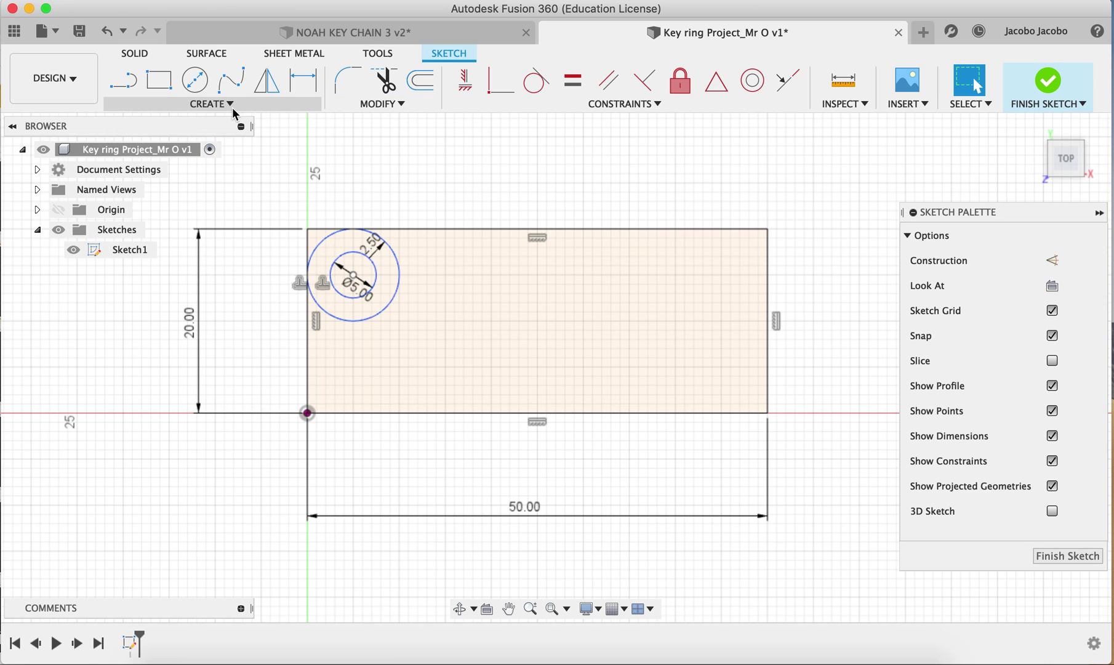
{"action": "left_click", "coordinate": [232, 107]}
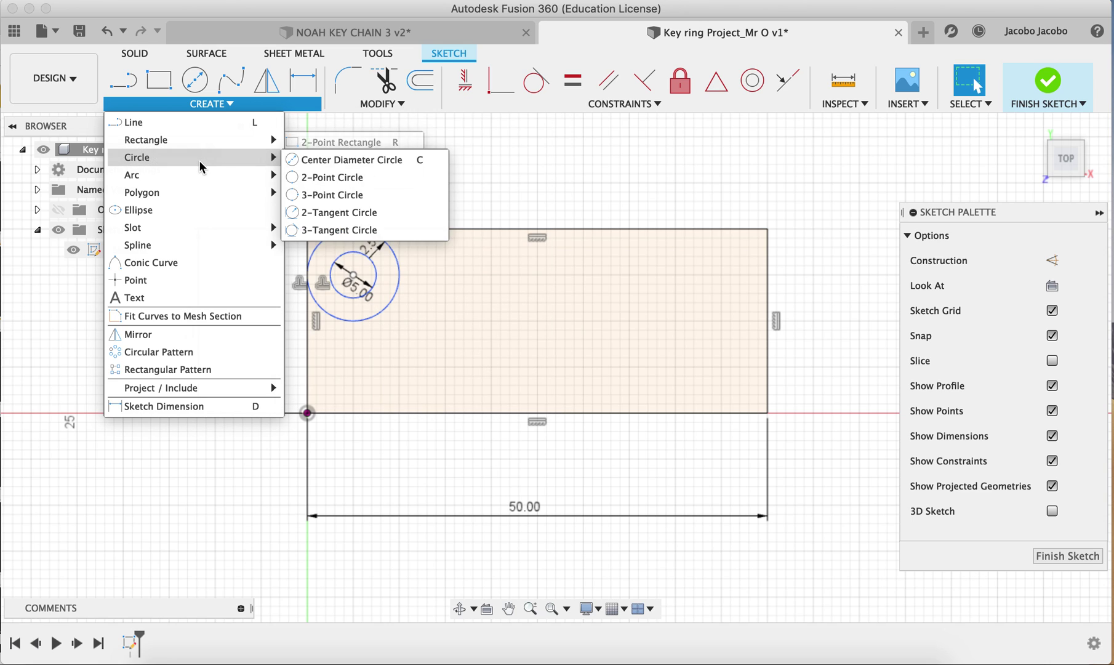
{"action": "mouse_move", "coordinate": [202, 138]}
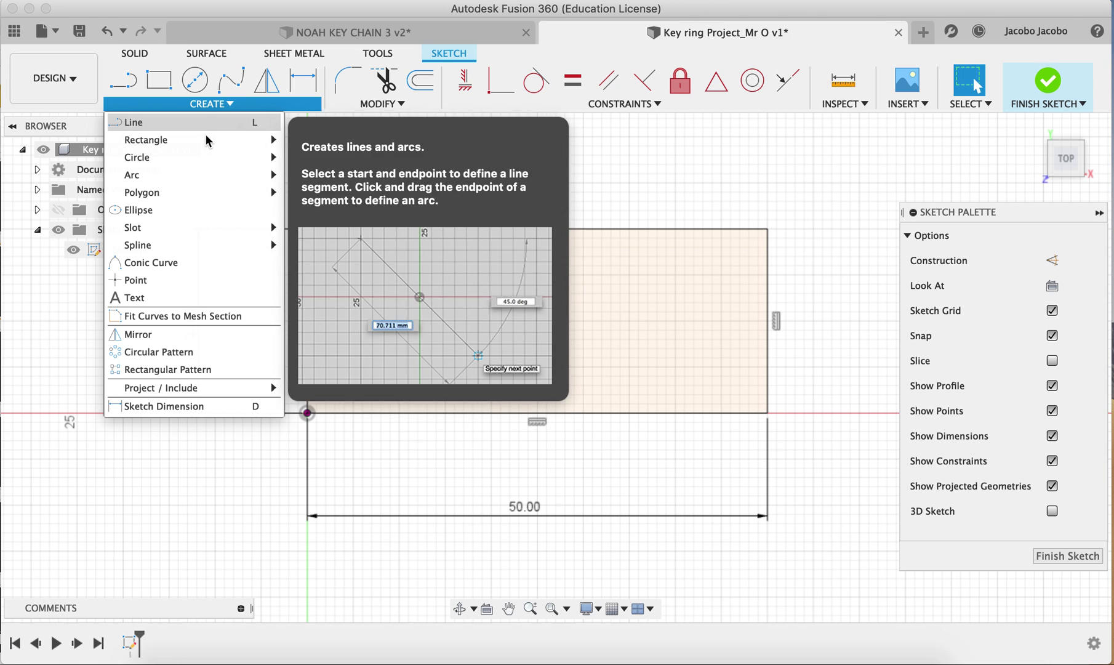
{"action": "mouse_move", "coordinate": [186, 244]}
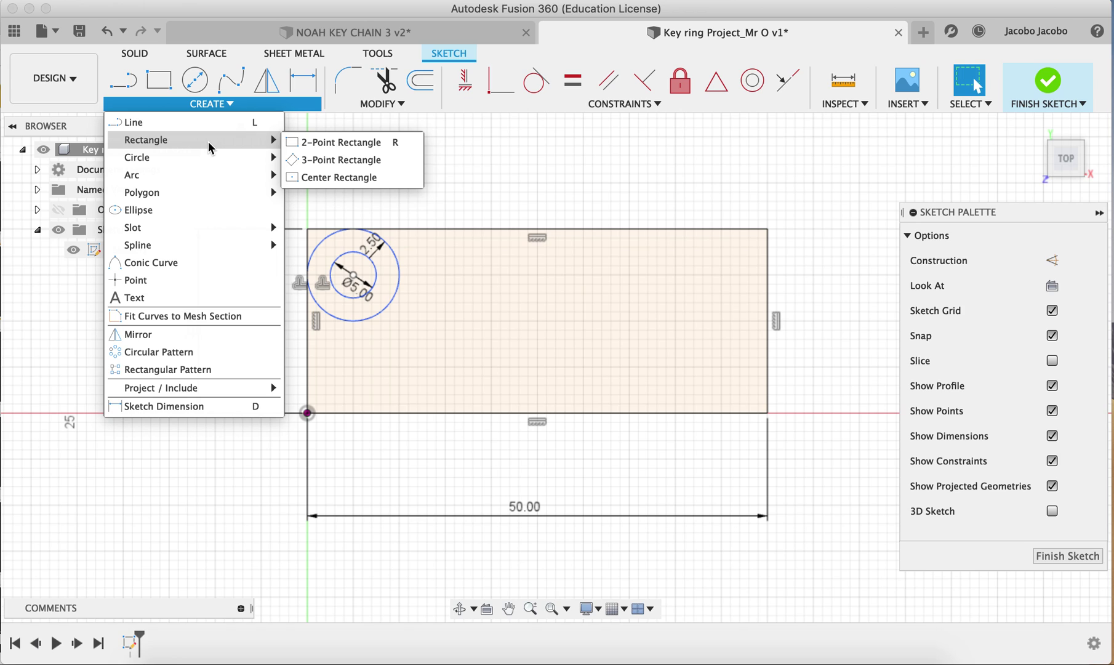
{"action": "left_click", "coordinate": [208, 126]}
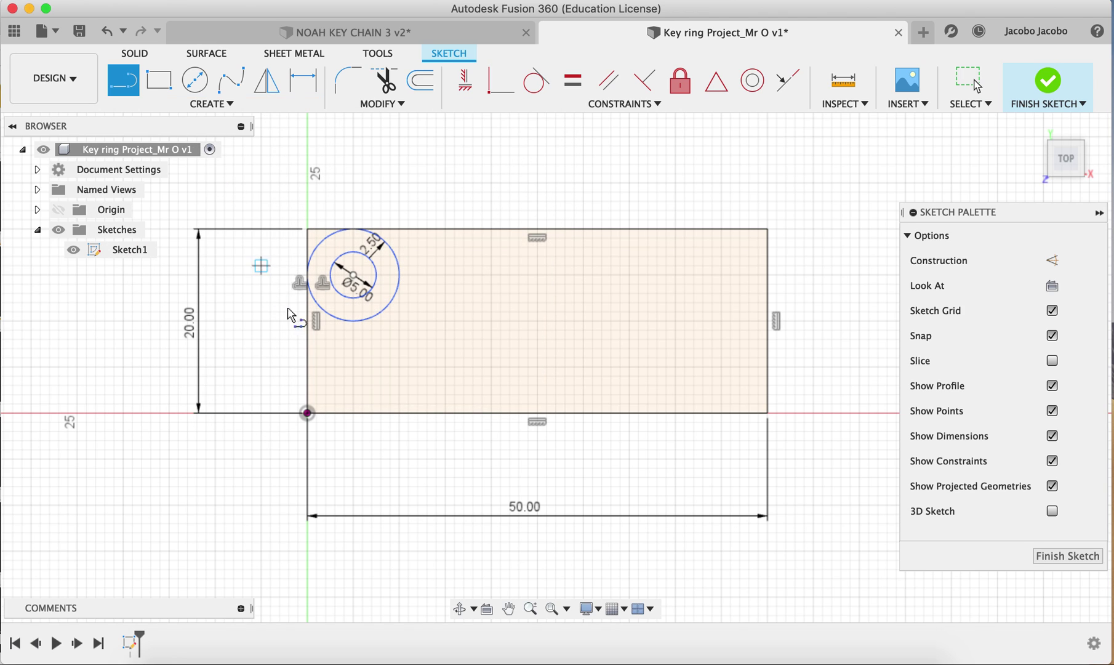
Outline a slanted letter N with straight lines, closing it back on its starting point.
{"action": "left_click", "coordinate": [372, 395]}
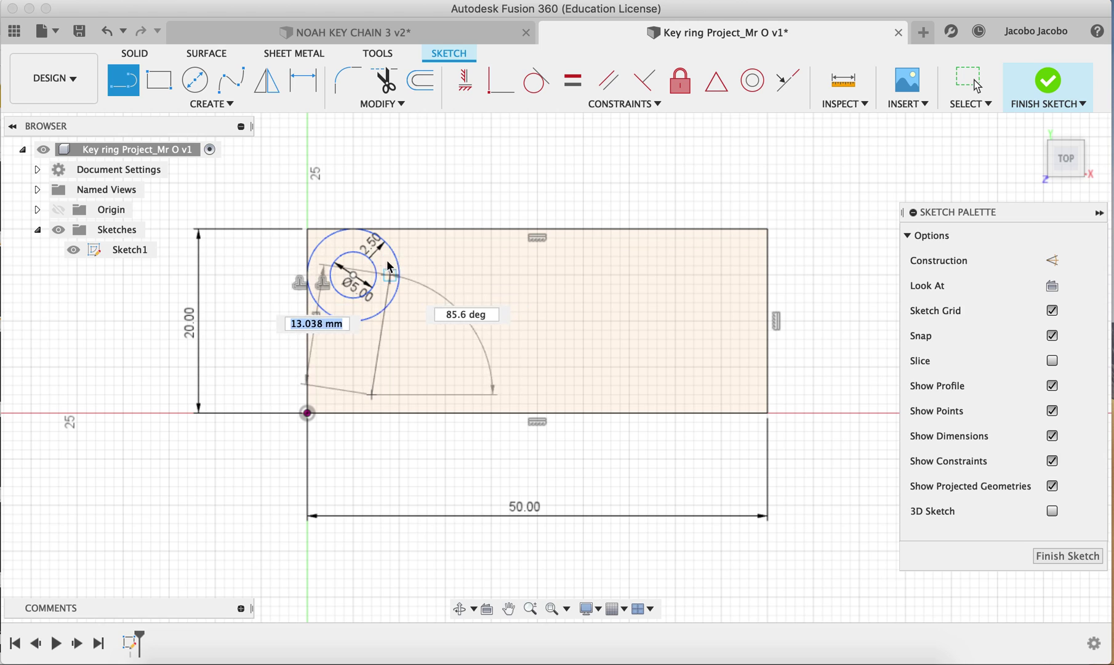
{"action": "left_click", "coordinate": [381, 265]}
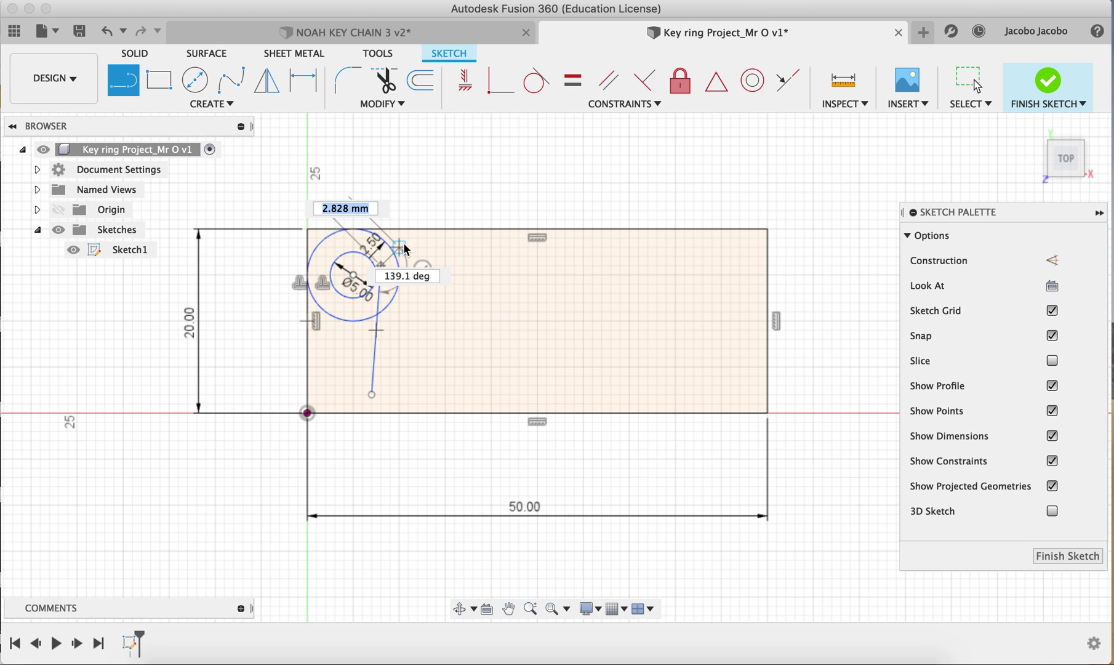
{"action": "left_click", "coordinate": [409, 238]}
{"action": "left_click", "coordinate": [436, 356]}
{"action": "left_click", "coordinate": [455, 239]}
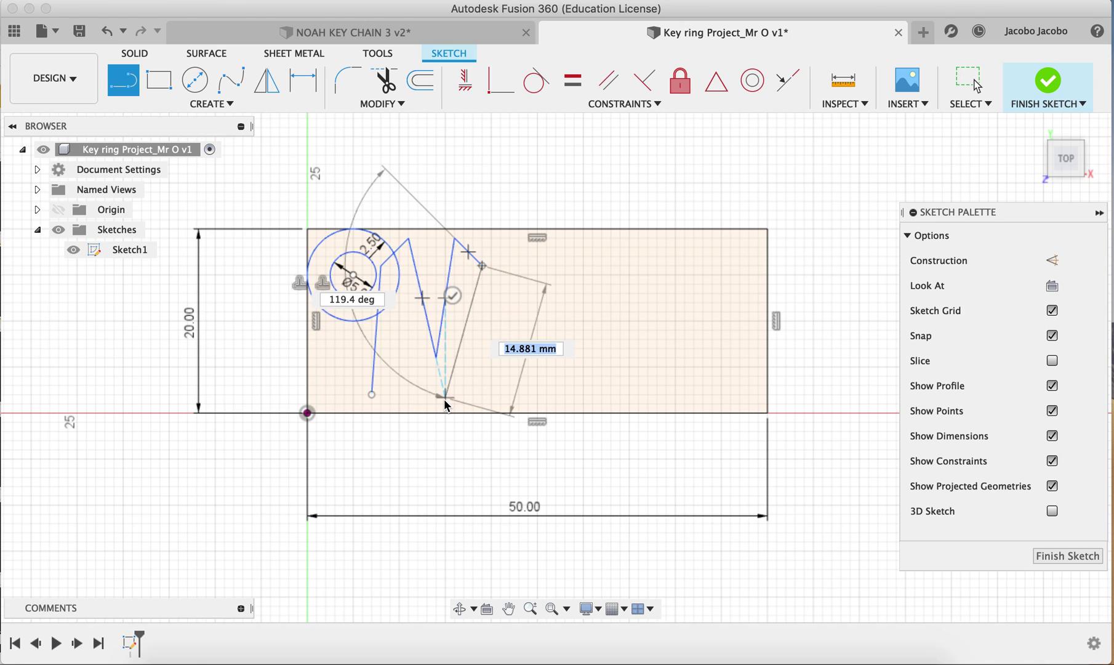
{"action": "left_click", "coordinate": [454, 403]}
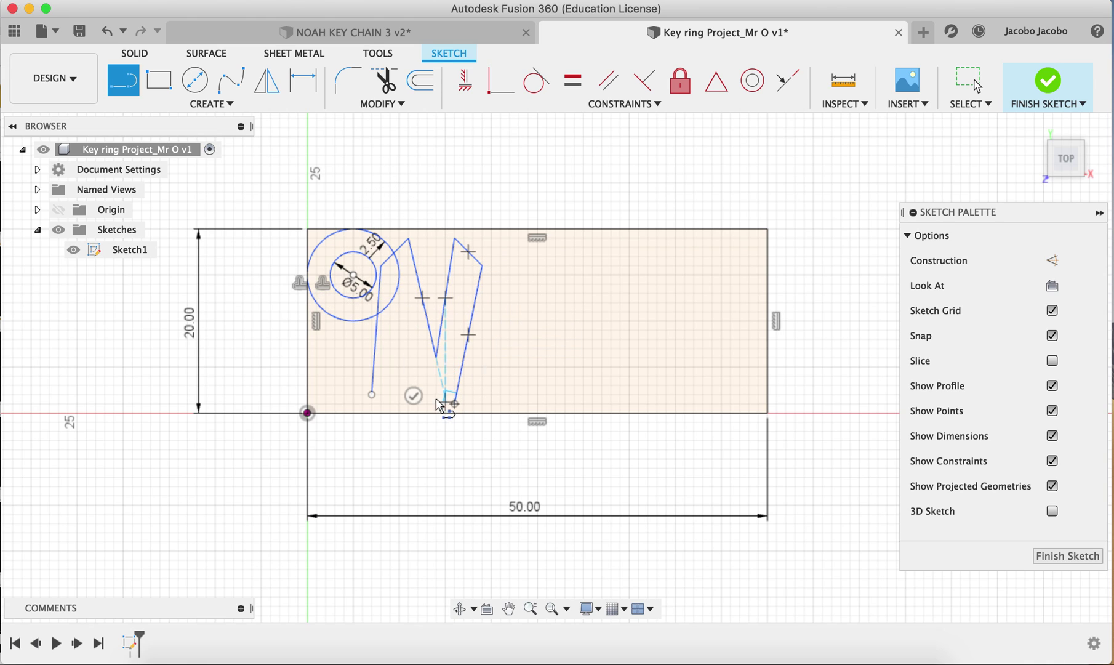
{"action": "left_click", "coordinate": [409, 385]}
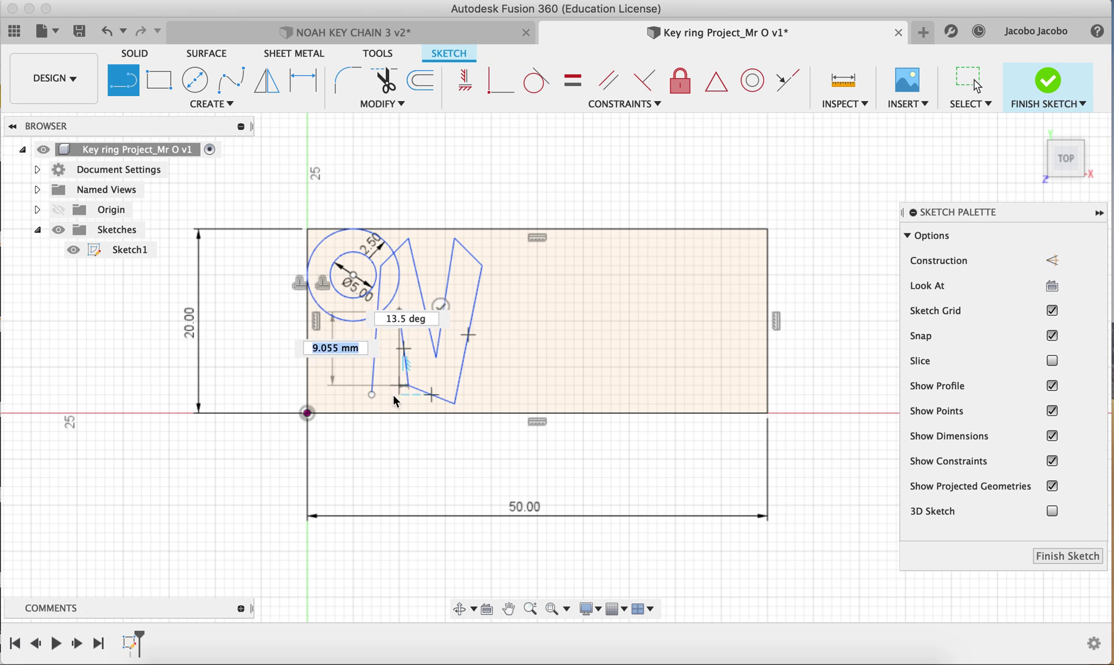
{"action": "left_click", "coordinate": [399, 311]}
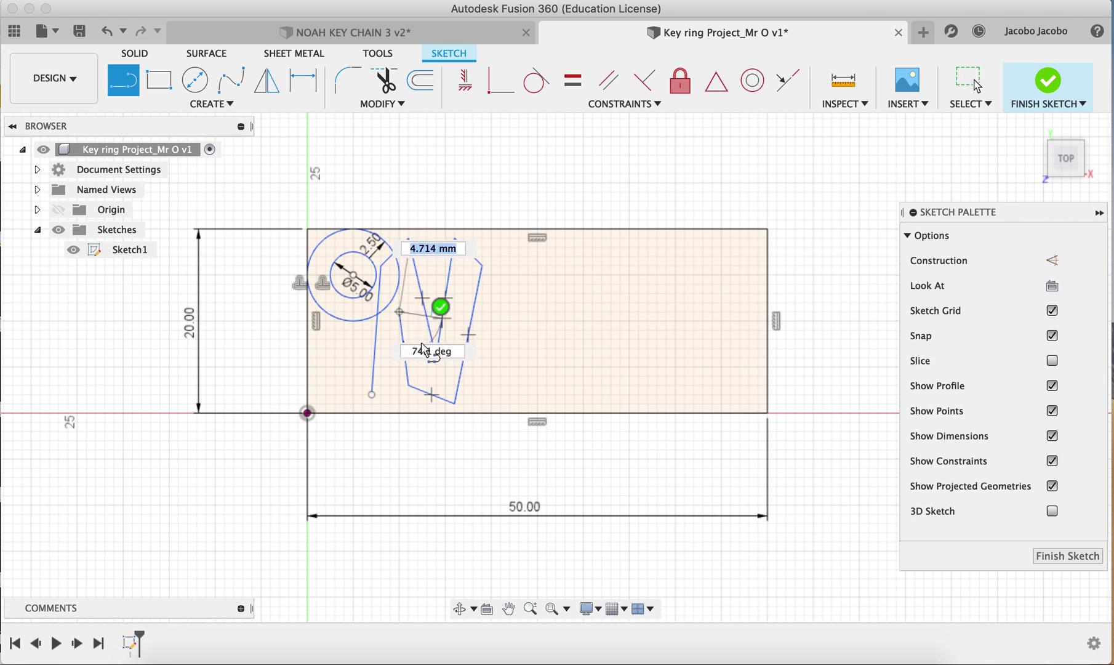
{"action": "left_click", "coordinate": [393, 404]}
{"action": "left_click", "coordinate": [373, 398]}
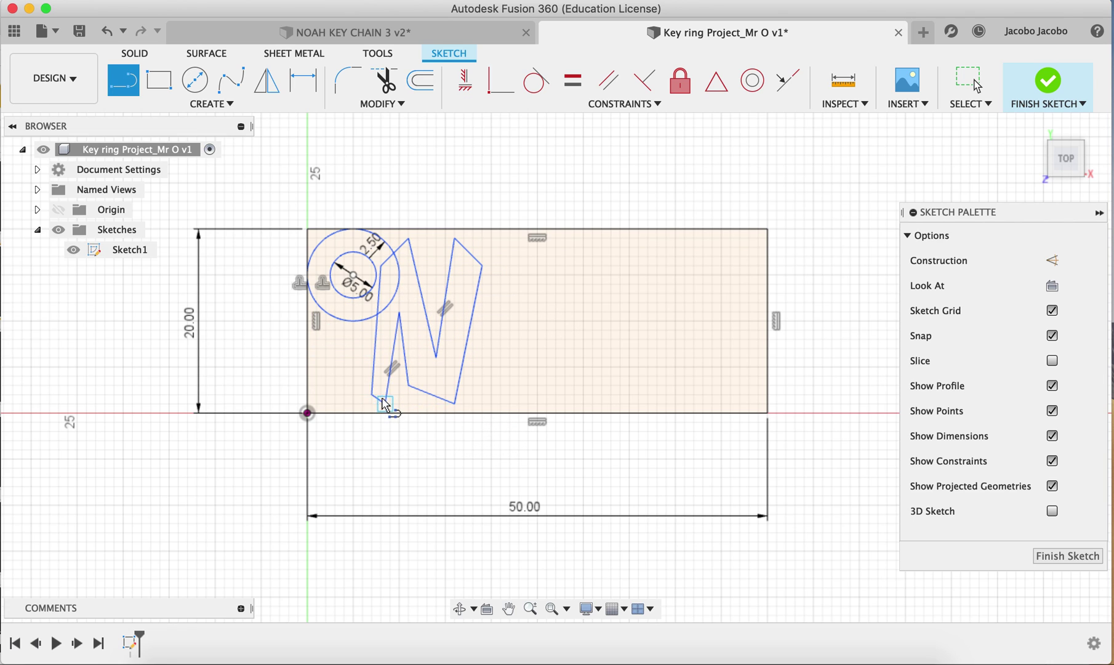
{"action": "left_click", "coordinate": [183, 104]}
Draw an ellipse for the O to the right of the N.
{"action": "mouse_move", "coordinate": [177, 155]}
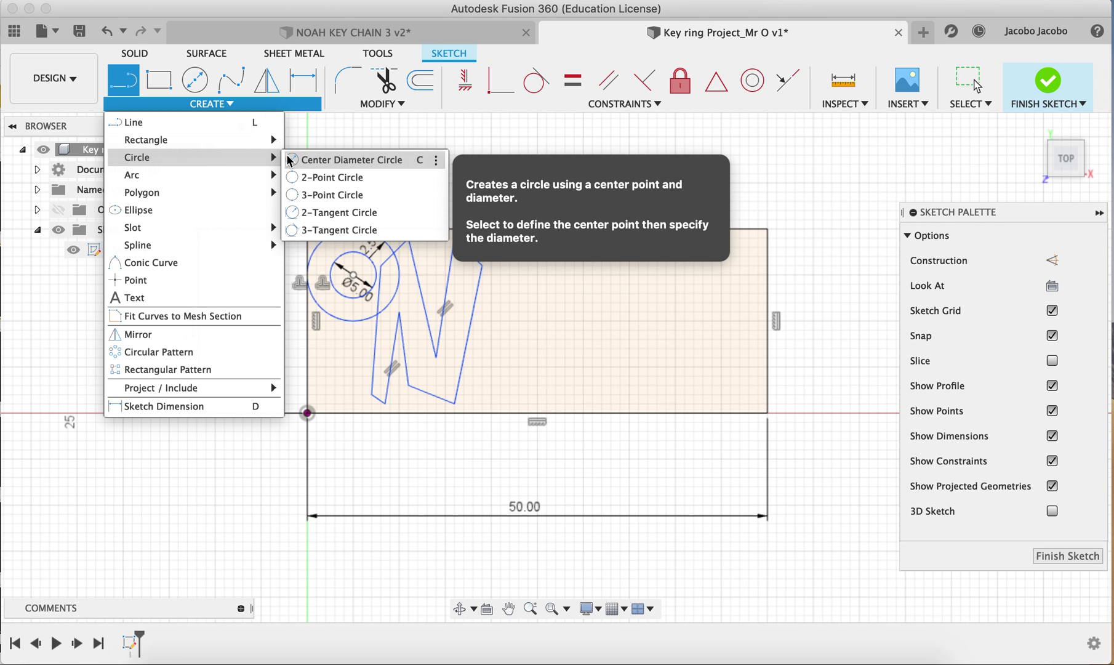
{"action": "left_click", "coordinate": [202, 212]}
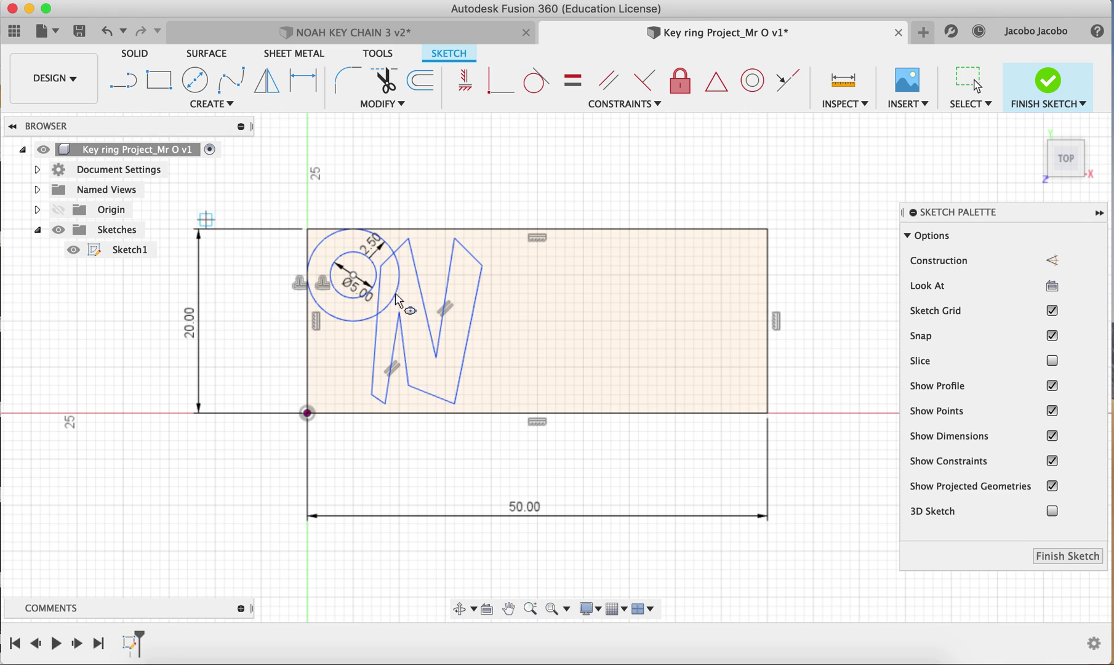
{"action": "left_click", "coordinate": [510, 339]}
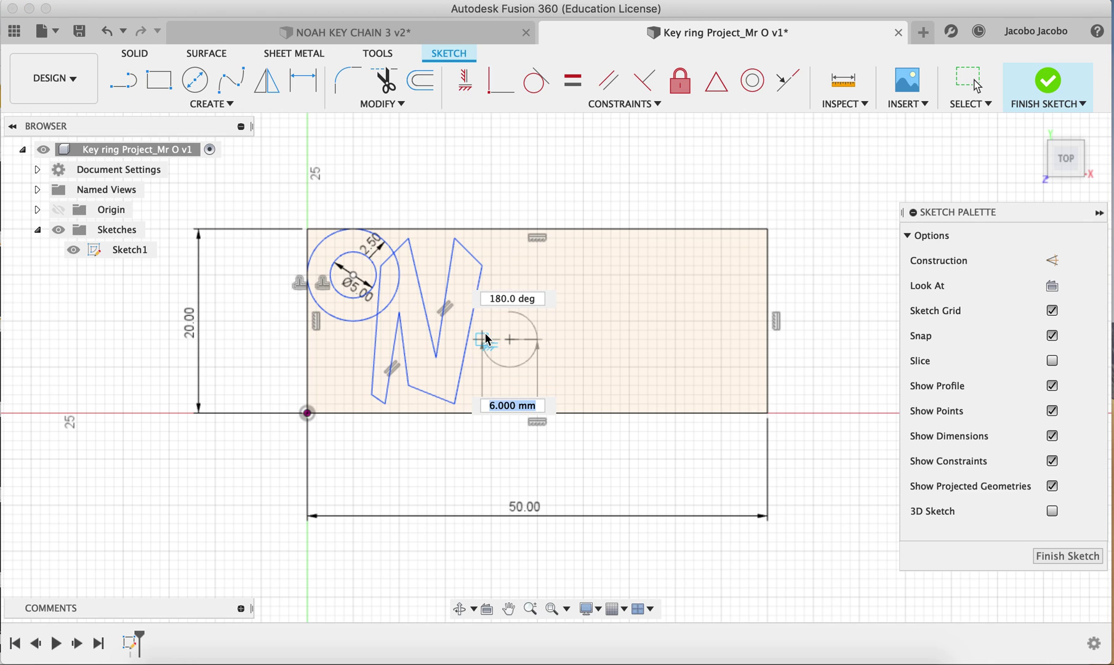
{"action": "left_click", "coordinate": [487, 338]}
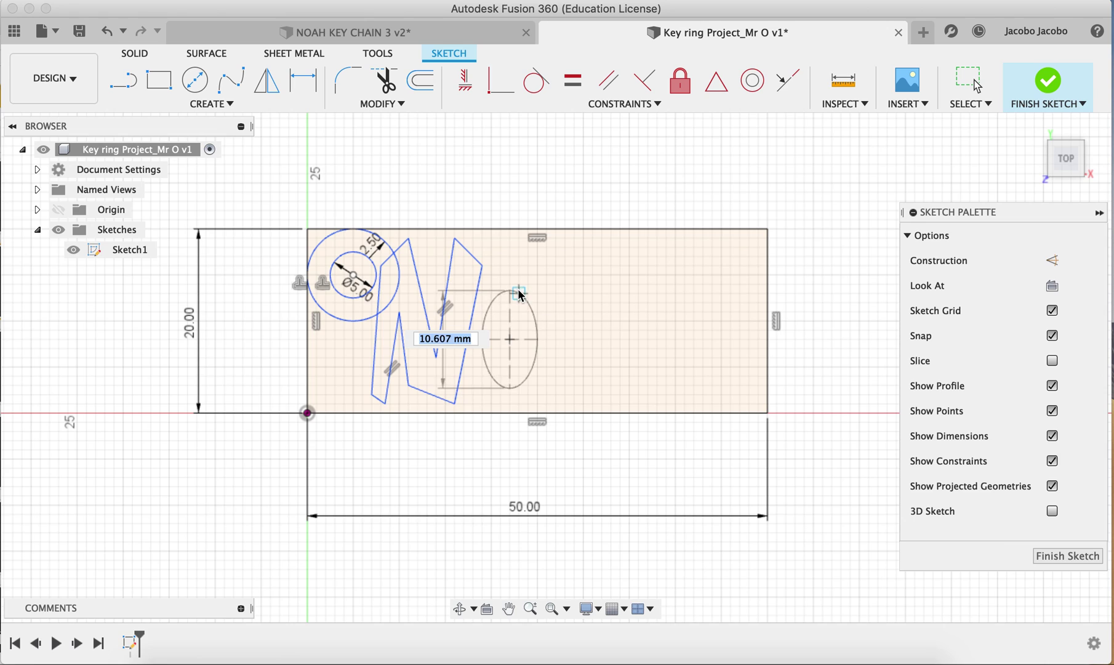
{"action": "left_click", "coordinate": [519, 294]}
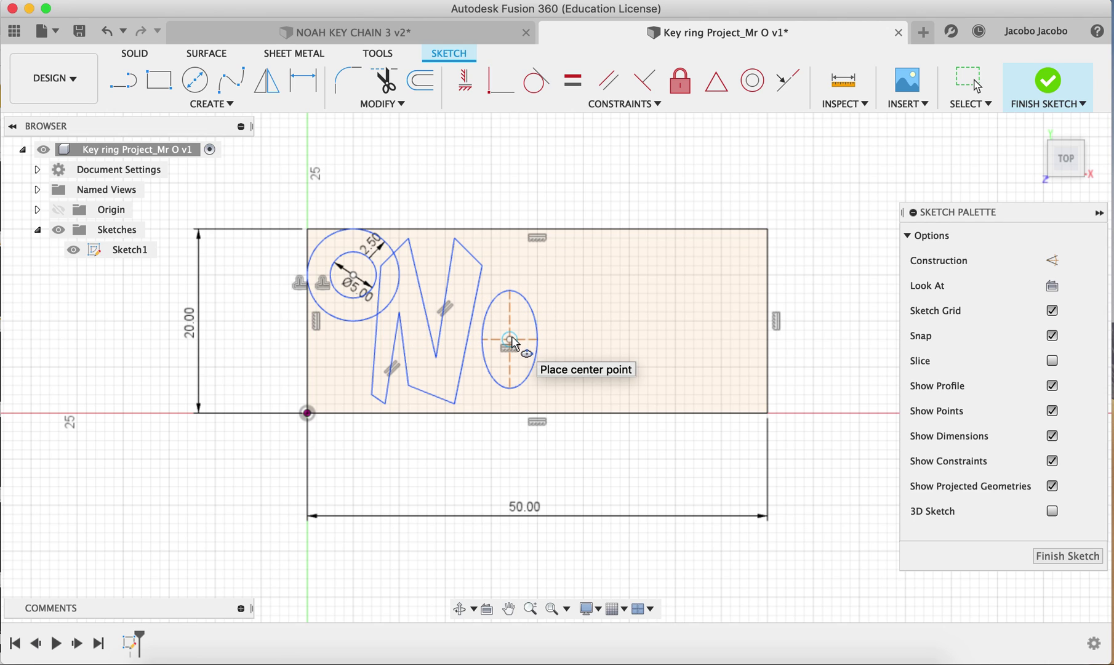
Offset the ellipse outward by 2.4 mm.
{"action": "left_click", "coordinate": [421, 80]}
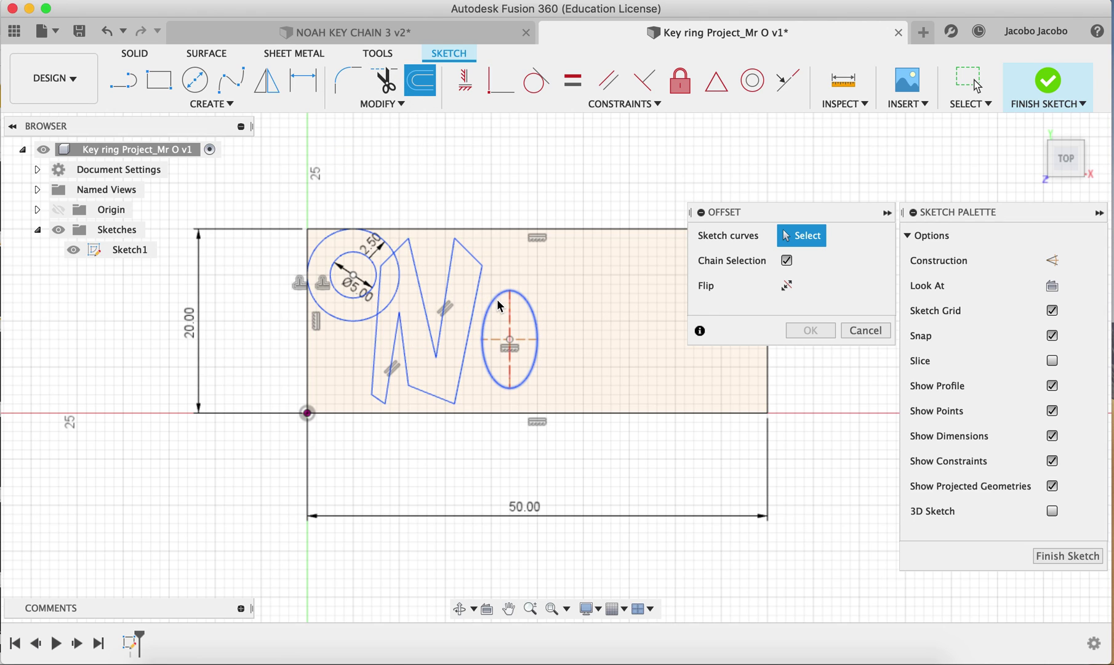
{"action": "left_click", "coordinate": [500, 306]}
{"action": "left_click_drag", "start_coordinate": [486, 292], "coordinate": [459, 303]}
{"action": "type", "text": "2.4"}
{"action": "key", "text": "Return"}
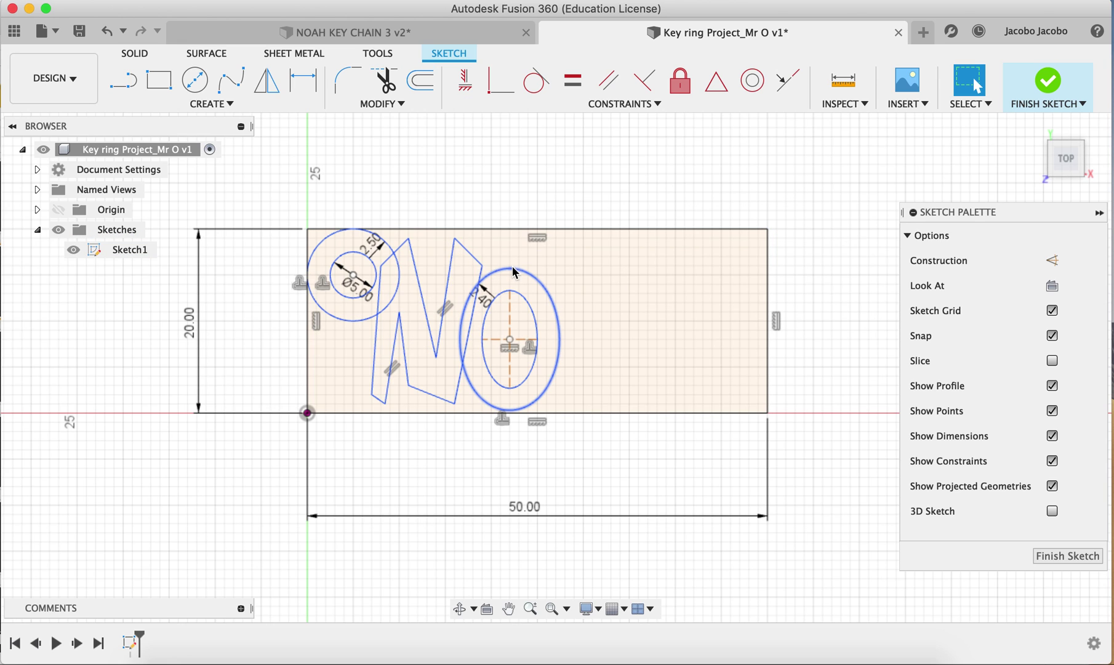
Select the O's ellipses and drag their centre up-left to X 21, Y 9 mm.
{"action": "left_click", "coordinate": [514, 272]}
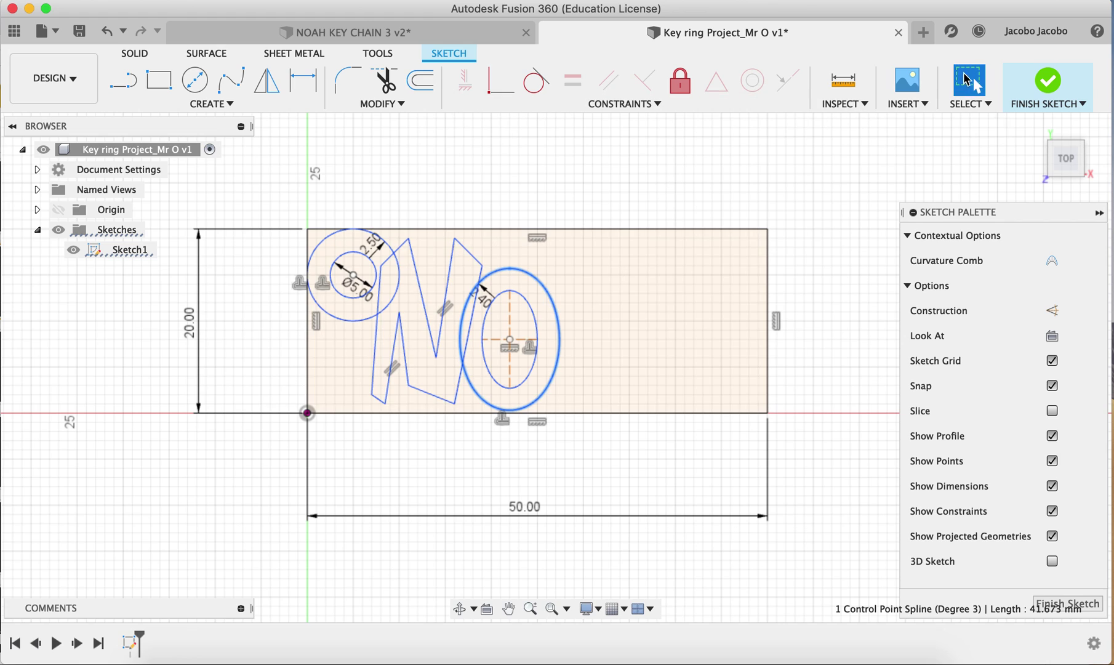
{"action": "left_click", "coordinate": [522, 299]}
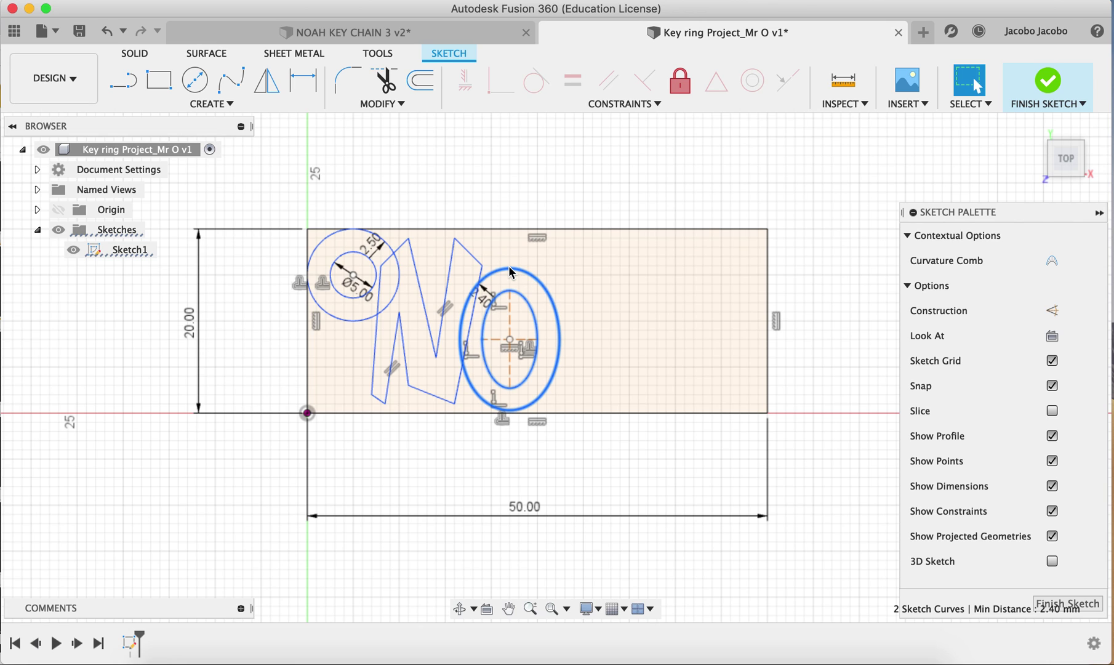
{"action": "left_click", "coordinate": [512, 217]}
{"action": "left_click", "coordinate": [515, 272]}
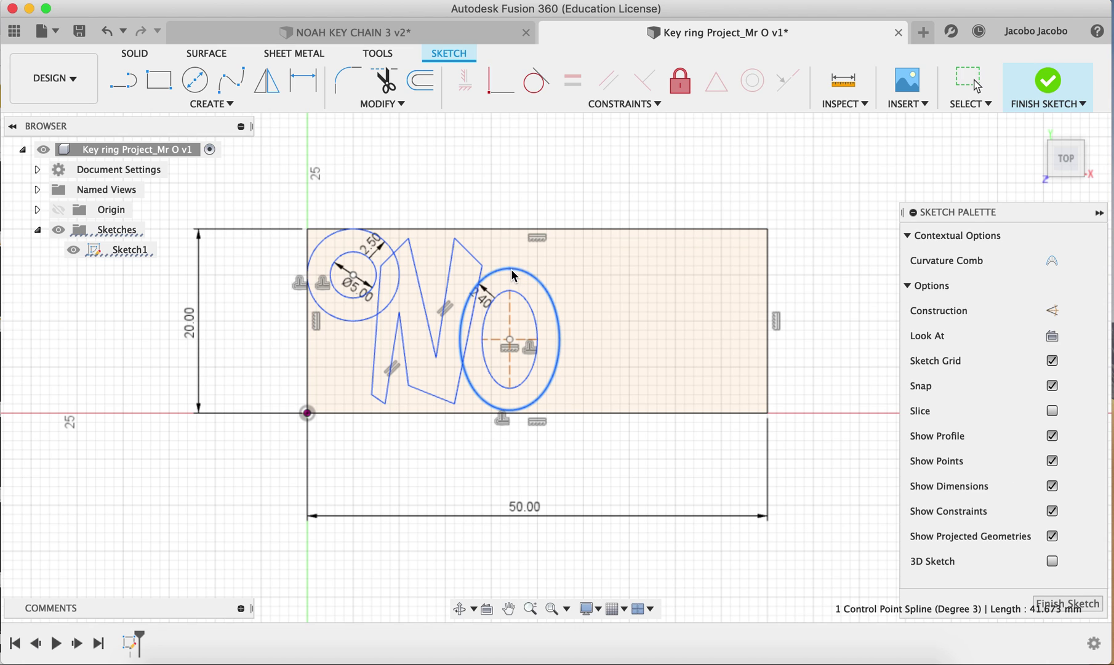
{"action": "left_click", "coordinate": [523, 300]}
{"action": "mouse_move", "coordinate": [510, 340]}
{"action": "left_mouse_down"}
{"action": "mouse_move", "coordinate": [497, 326]}
{"action": "mouse_move", "coordinate": [509, 342]}
{"action": "mouse_move", "coordinate": [508, 333]}
{"action": "left_mouse_up"}
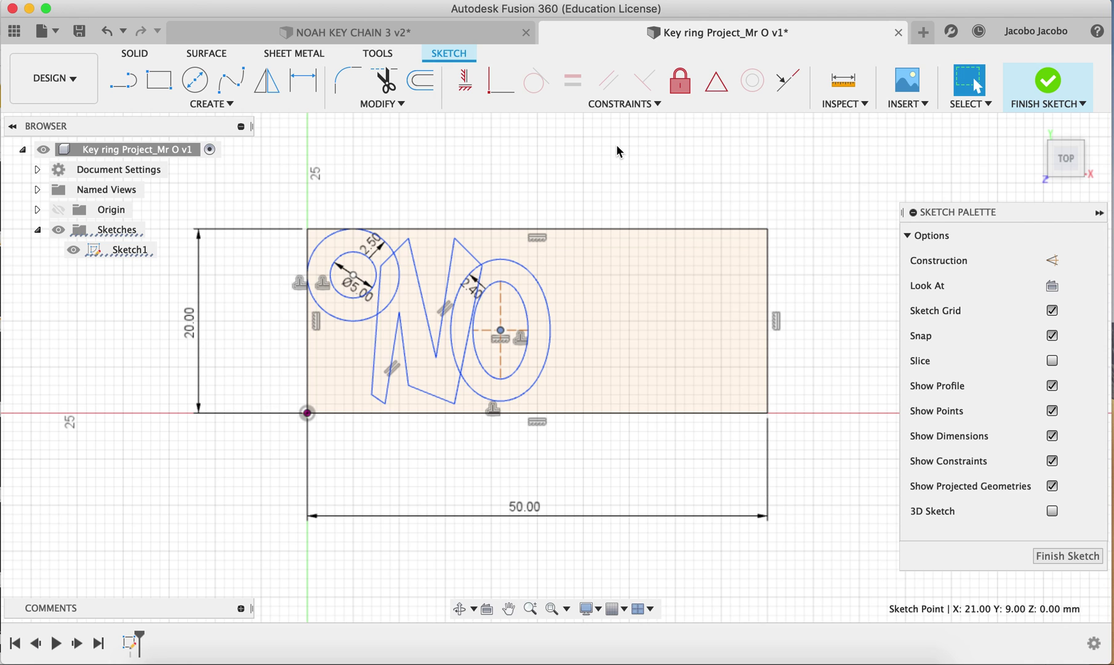
Finish Sketch1, orbit to an angled view, then reopen Sketch1 for editing.
{"action": "left_click", "coordinate": [1047, 81]}
{"action": "left_click", "coordinate": [458, 609]}
{"action": "mouse_move", "coordinate": [557, 441]}
{"action": "left_mouse_down"}
{"action": "mouse_move", "coordinate": [510, 329]}
{"action": "mouse_move", "coordinate": [522, 380]}
{"action": "left_mouse_up"}
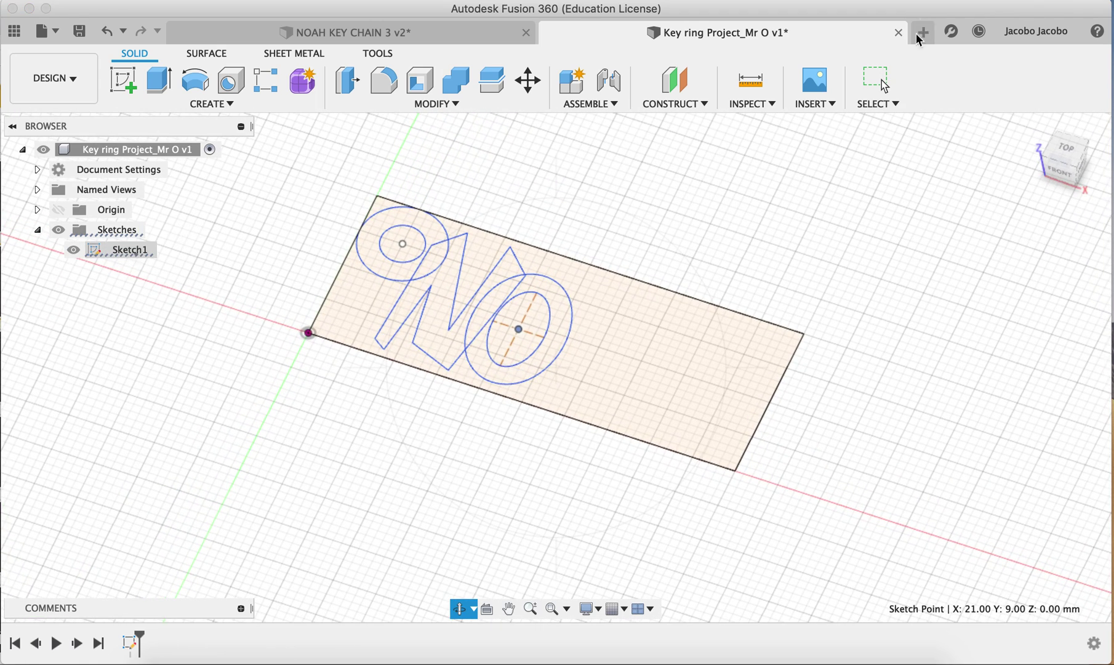
{"action": "left_click", "coordinate": [884, 85]}
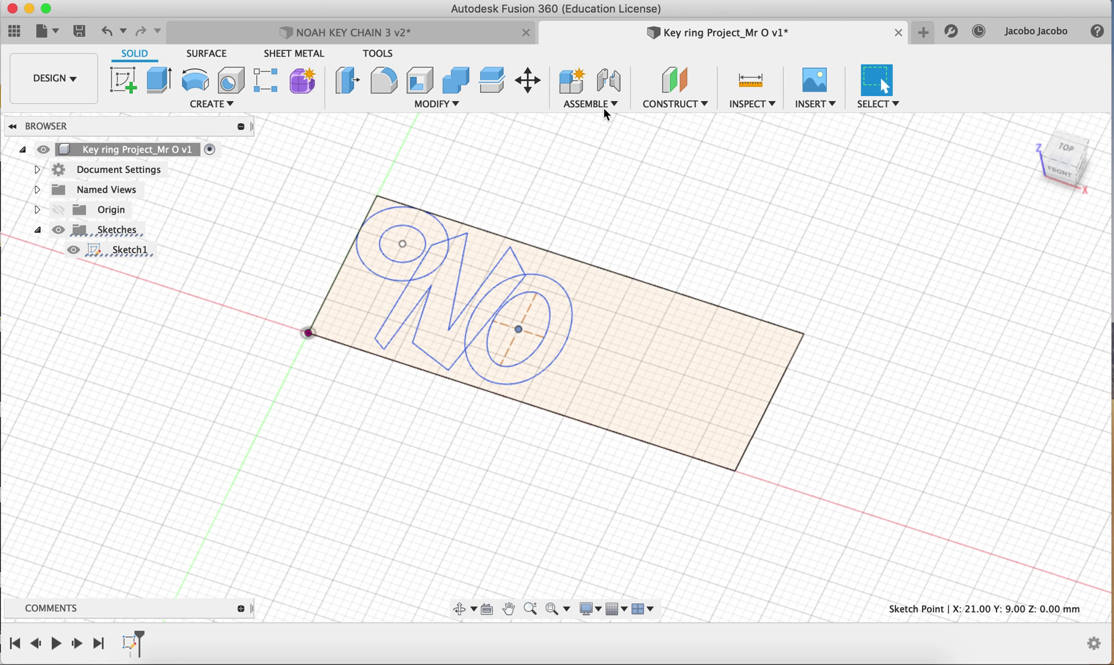
{"action": "left_click", "coordinate": [136, 251]}
{"action": "right_click", "coordinate": [137, 253]}
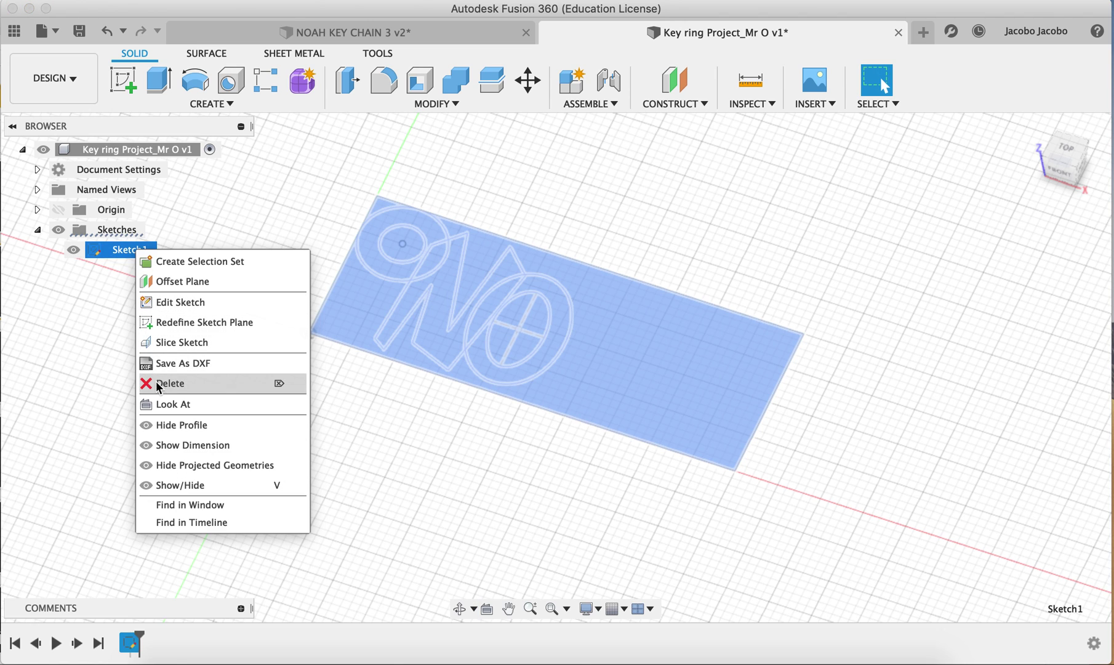
{"action": "left_click", "coordinate": [201, 302]}
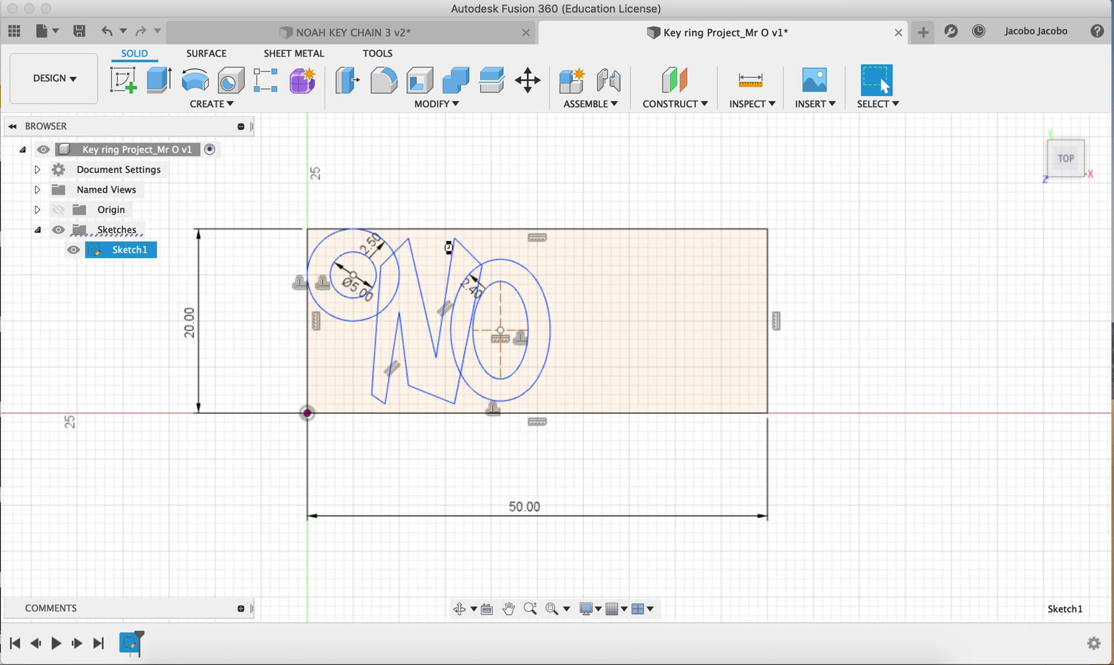
Nudge the O curves slightly, then switch to the NOAH KEY CHAIN 3 v2 document.
{"action": "left_click", "coordinate": [517, 266]}
{"action": "left_click_drag", "start_coordinate": [517, 267], "coordinate": [503, 343]}
{"action": "key", "text": "Escape"}
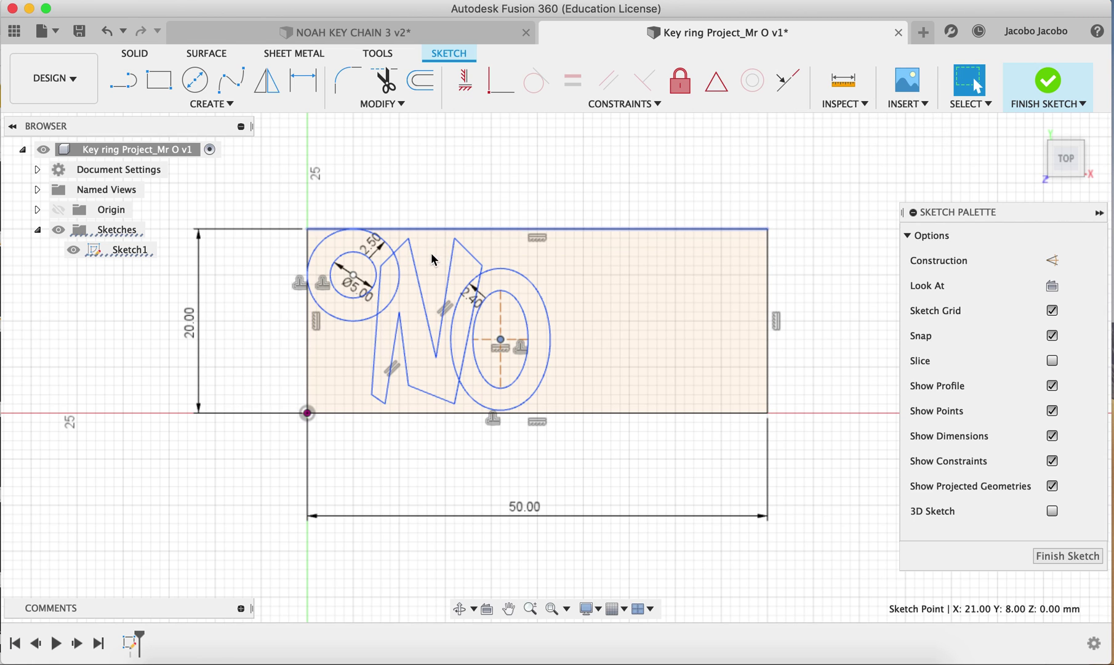
{"action": "left_click", "coordinate": [455, 41]}
{"action": "right_click", "coordinate": [52, 235]}
{"action": "key", "text": "Escape"}
Hide the NOAH bodies and orbit to a top-down view of their sketch.
{"action": "left_click", "coordinate": [60, 230]}
{"action": "left_click", "coordinate": [460, 610]}
{"action": "left_click_drag", "start_coordinate": [505, 417], "coordinate": [536, 441]}
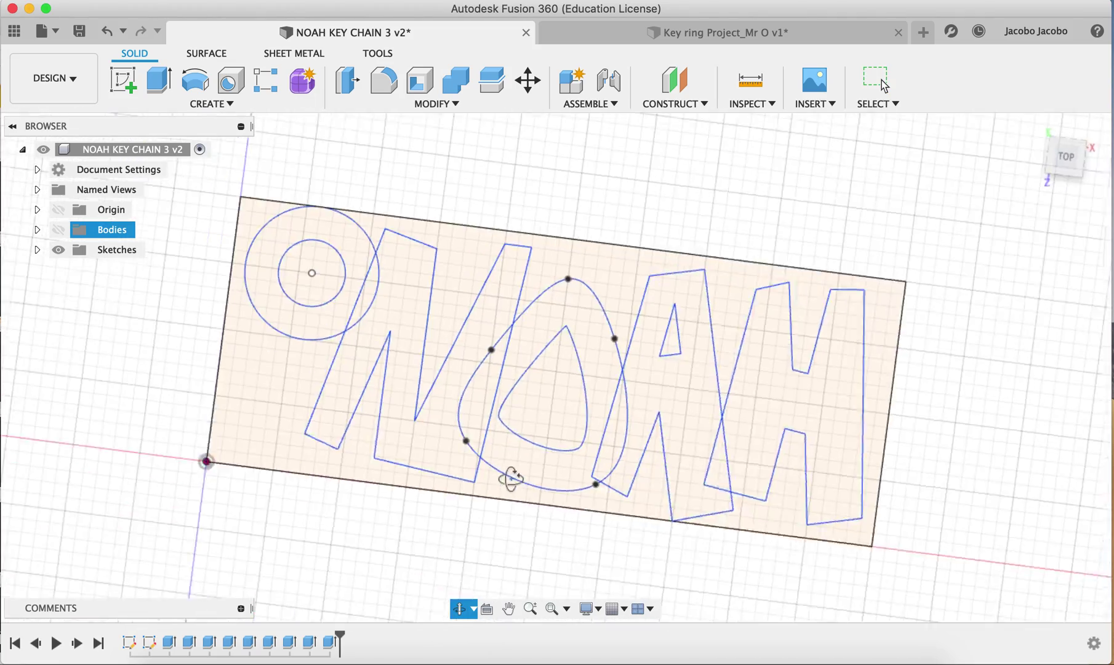
{"action": "mouse_move", "coordinate": [511, 479]}
{"action": "left_mouse_down"}
{"action": "mouse_move", "coordinate": [527, 498]}
{"action": "mouse_move", "coordinate": [552, 495]}
{"action": "mouse_move", "coordinate": [560, 431]}
{"action": "mouse_move", "coordinate": [657, 467]}
{"action": "mouse_move", "coordinate": [565, 488]}
{"action": "mouse_move", "coordinate": [607, 480]}
{"action": "mouse_move", "coordinate": [604, 469]}
{"action": "left_mouse_up"}
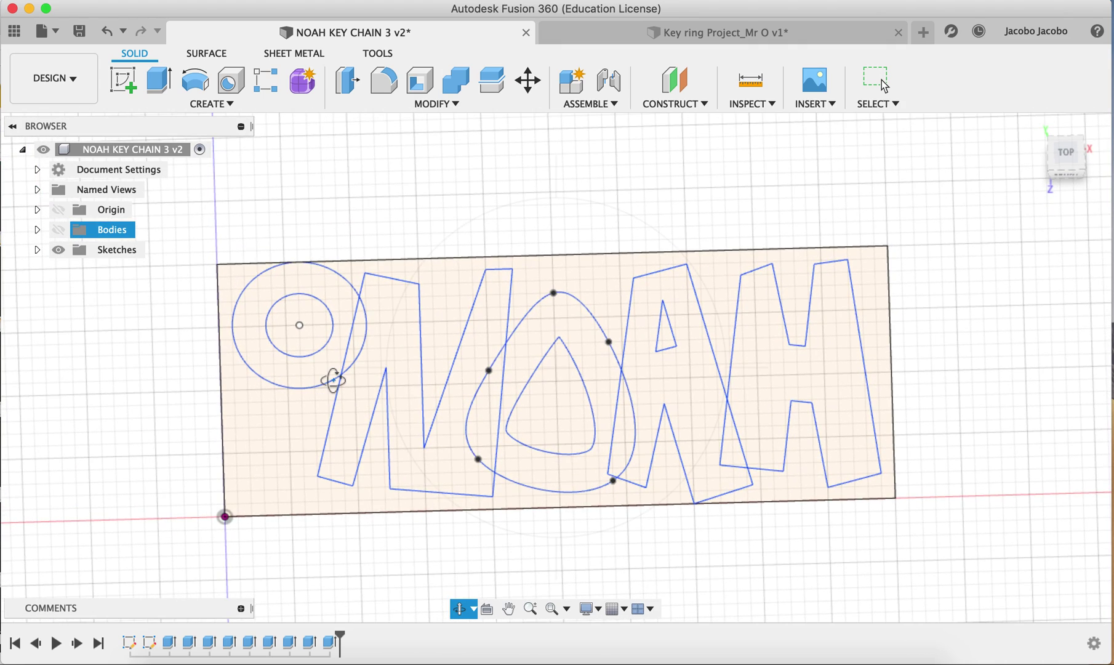
Return to the Key ring Project document and finish Sketch1.
{"action": "left_click", "coordinate": [620, 34]}
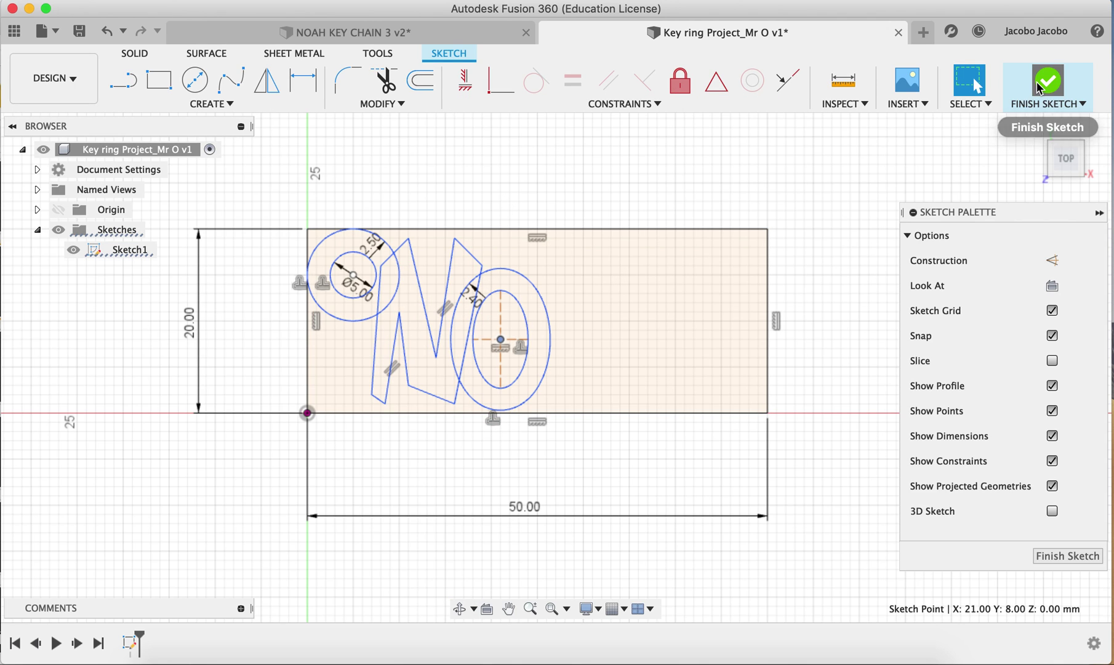
{"action": "mouse_move", "coordinate": [739, 221]}
{"action": "middle_mouse_down", "text": "shift"}
{"action": "mouse_move", "coordinate": [641, 257]}
{"action": "mouse_move", "coordinate": [643, 182]}
{"action": "middle_mouse_up", "text": "shift"}
{"action": "key", "text": "Return"}
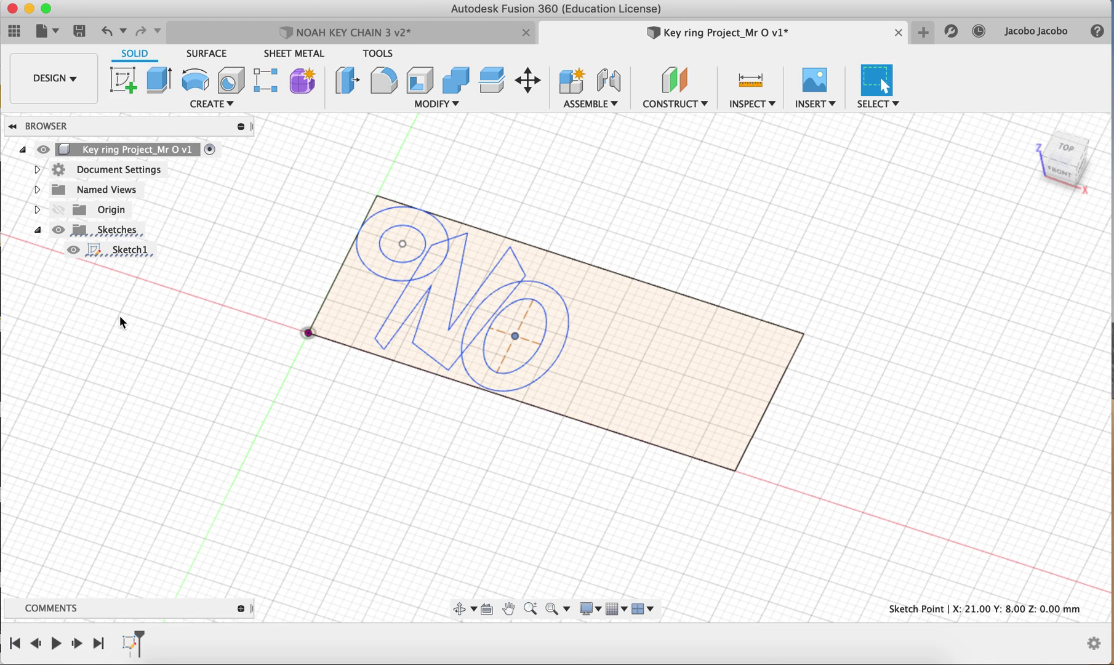